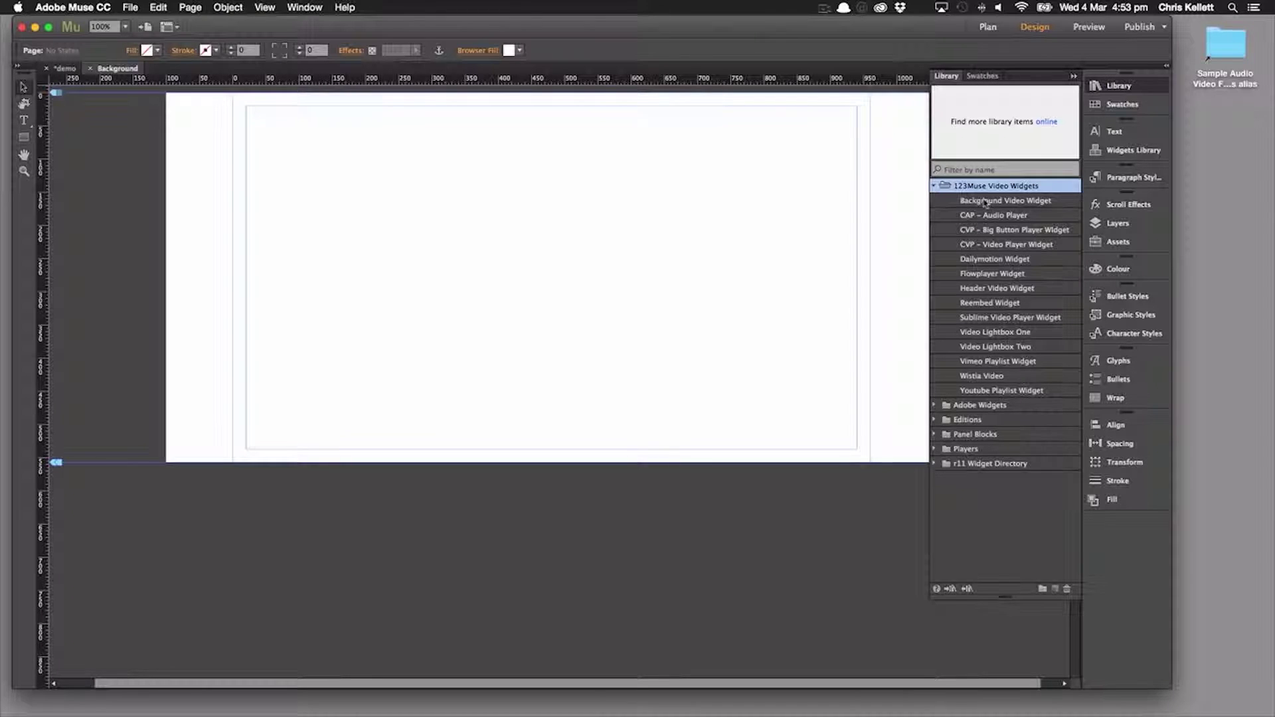
# Place the Background Video widget from the Library across the top of the page
pyautogui.click(985, 201)
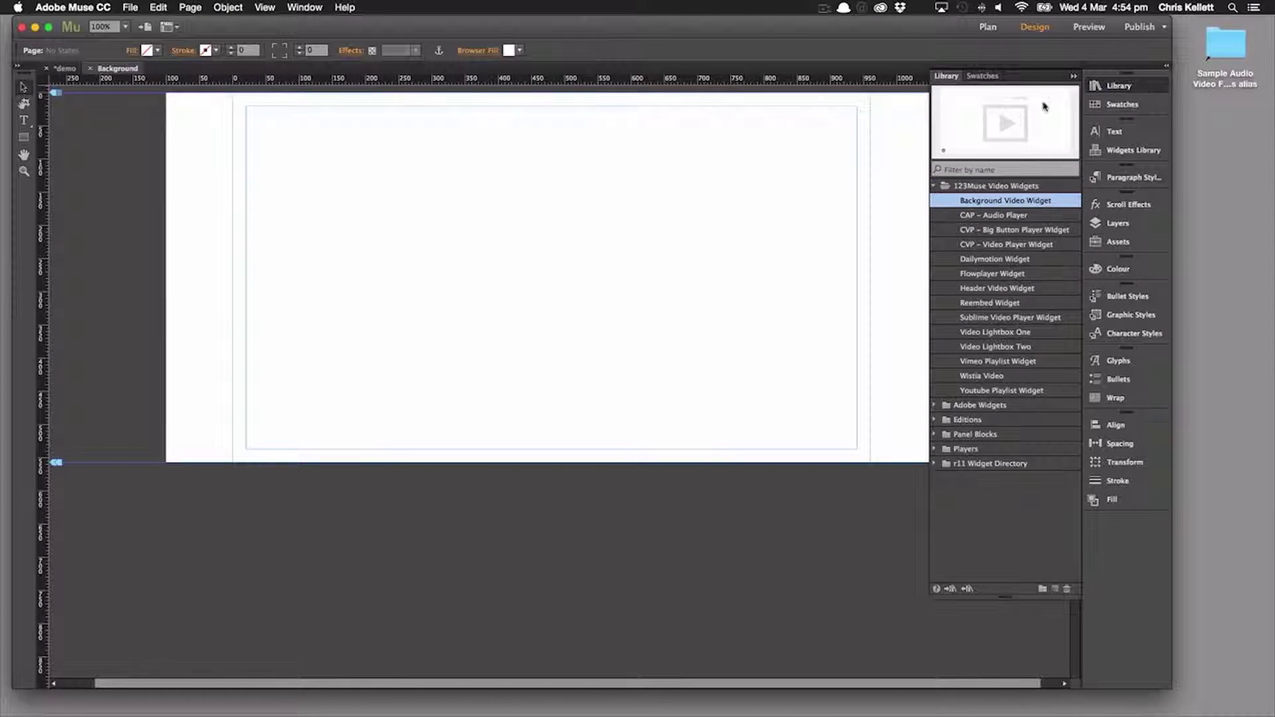
pyautogui.moveTo(1045, 106); pyautogui.dragTo(379, 168)
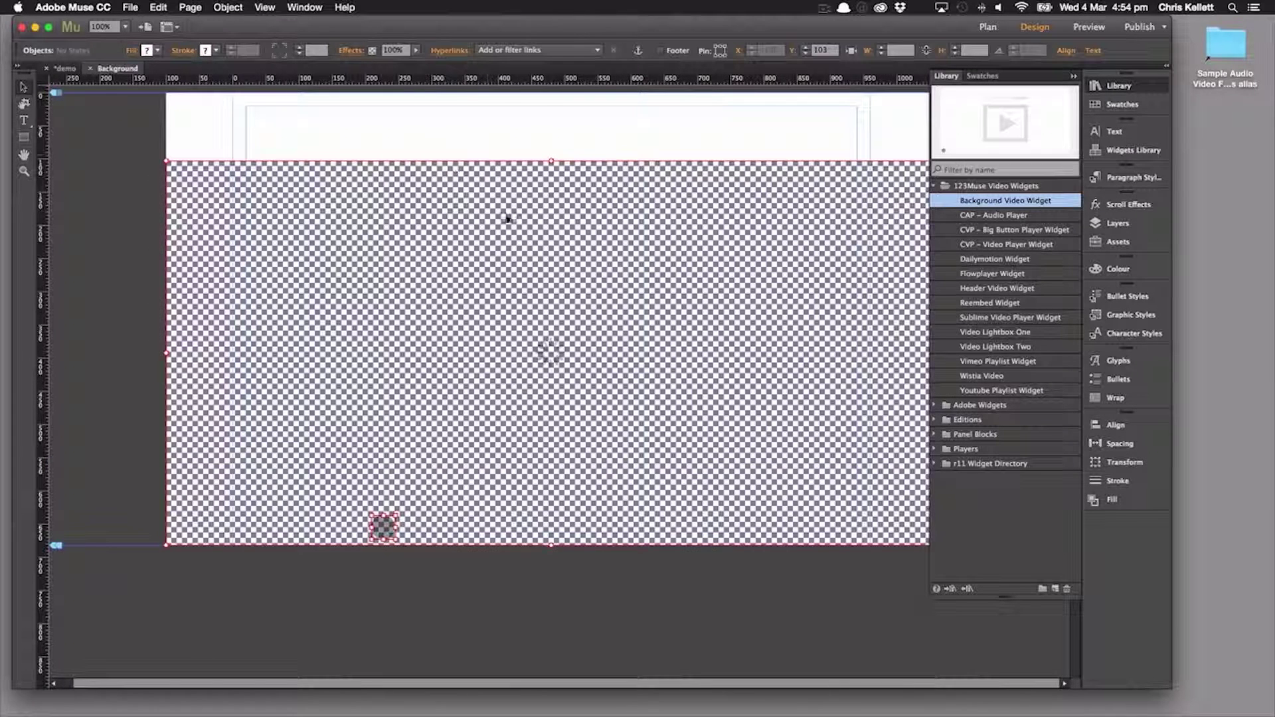
pyautogui.moveTo(483, 224); pyautogui.dragTo(481, 162)
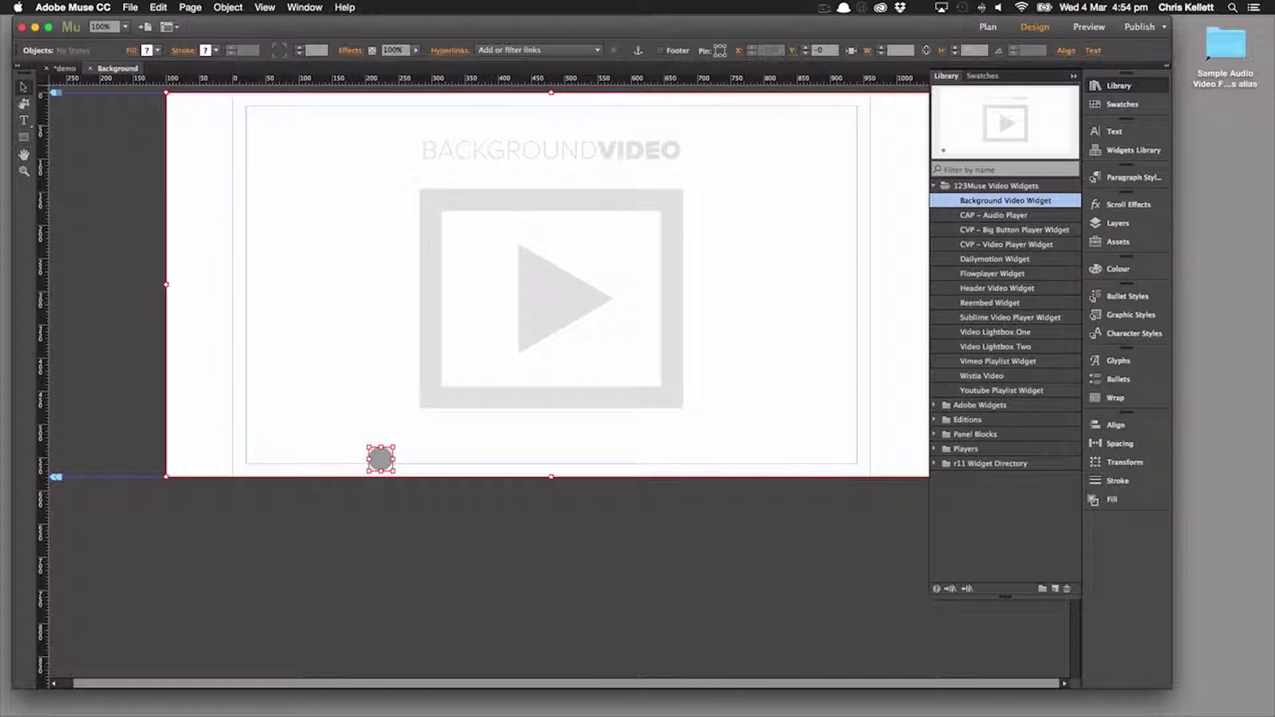
# Move the round play/pause button to the bottom-left corner and preview the page
pyautogui.click(405, 482)
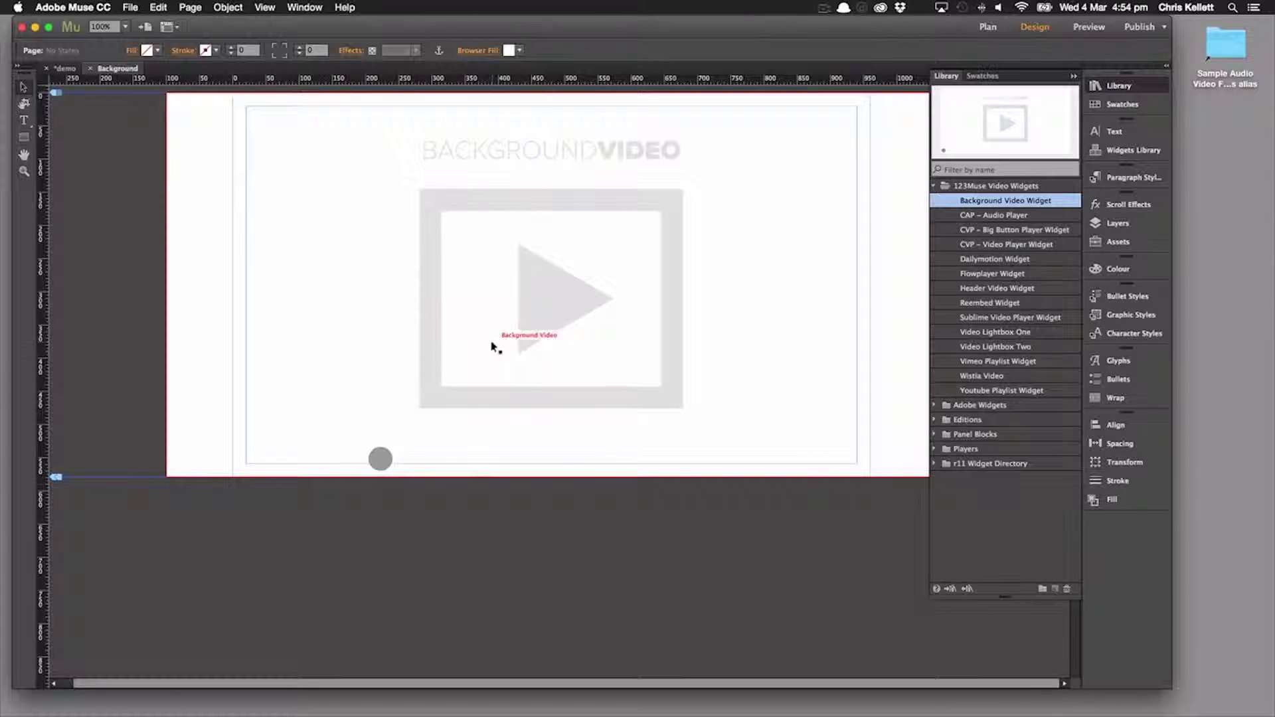
pyautogui.click(381, 459)
pyautogui.moveTo(383, 460); pyautogui.dragTo(188, 463)
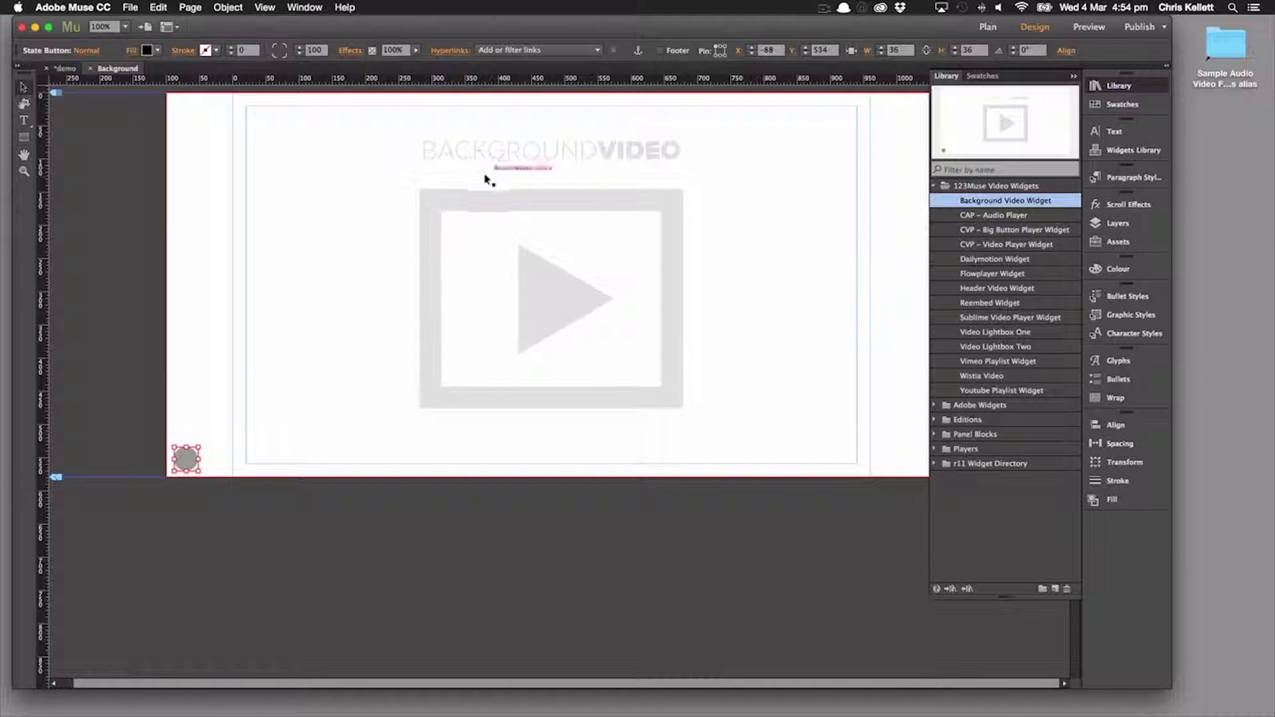
pyautogui.click(227, 532)
pyautogui.click(183, 458)
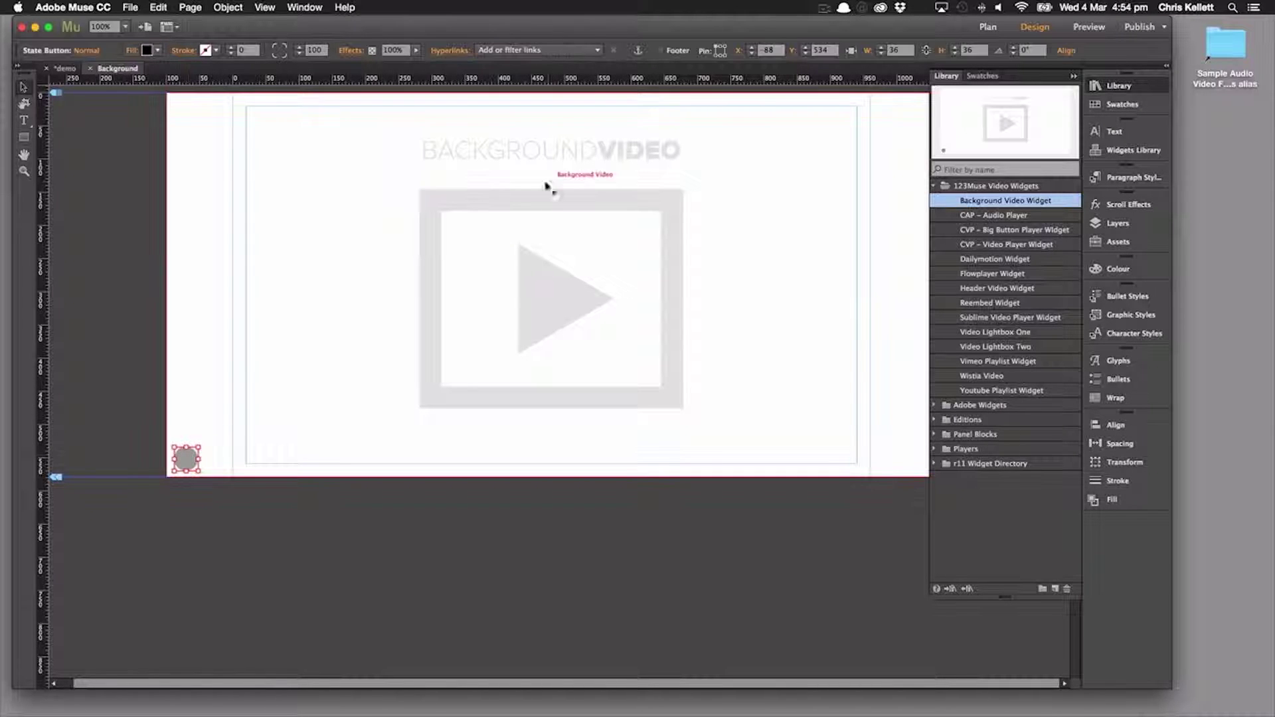
pyautogui.click(1089, 26)
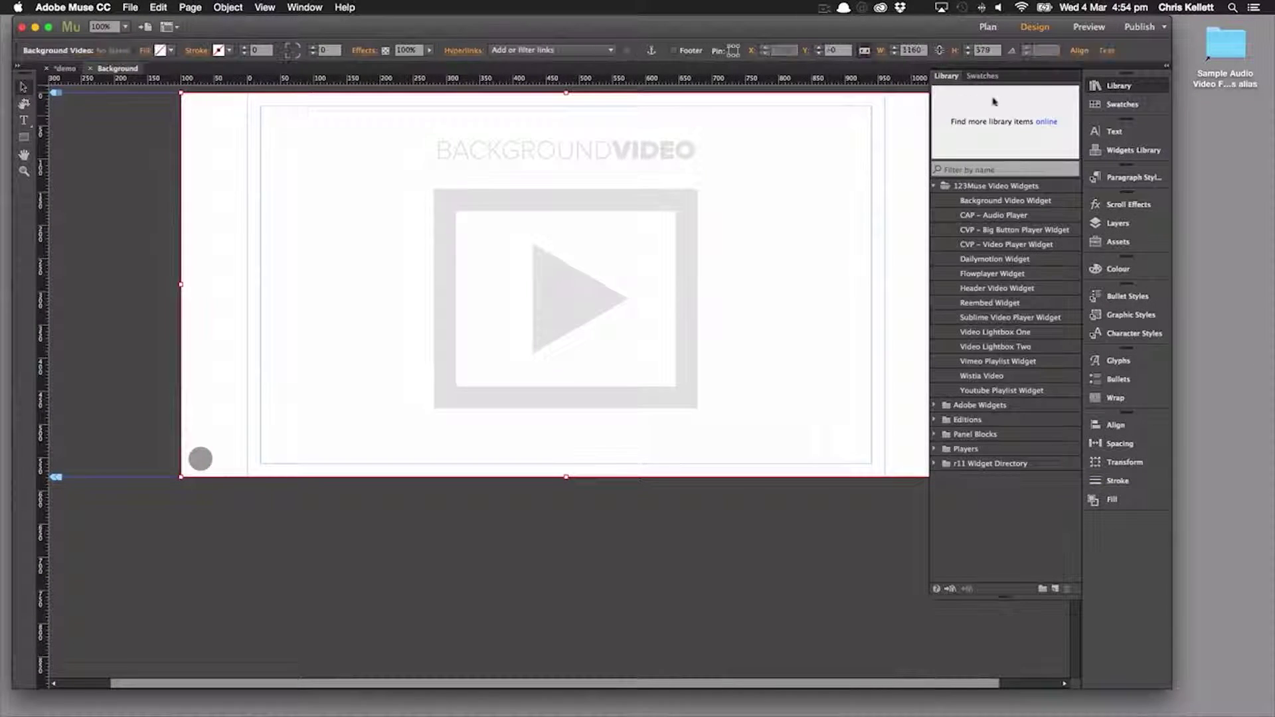
# Set both the MP4 and WebM file sources of the background video to Uploaded File
pyautogui.click(1070, 78)
pyautogui.click(963, 91)
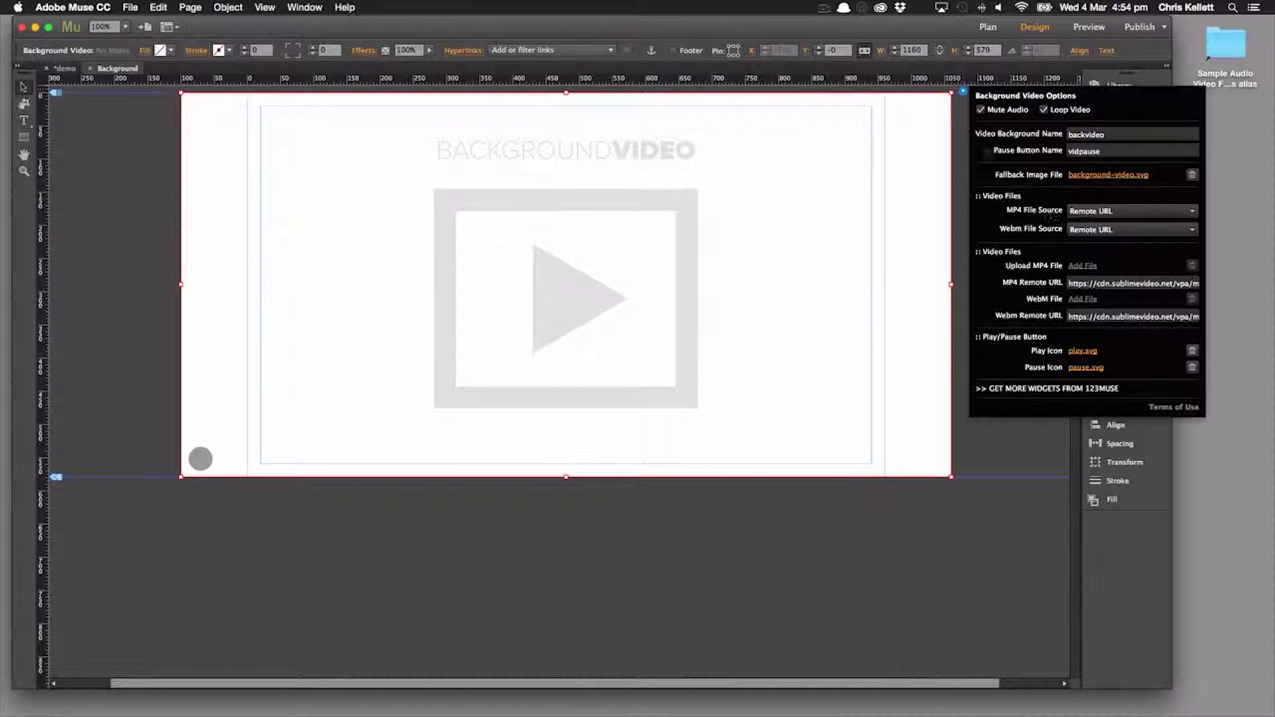
pyautogui.click(1077, 213)
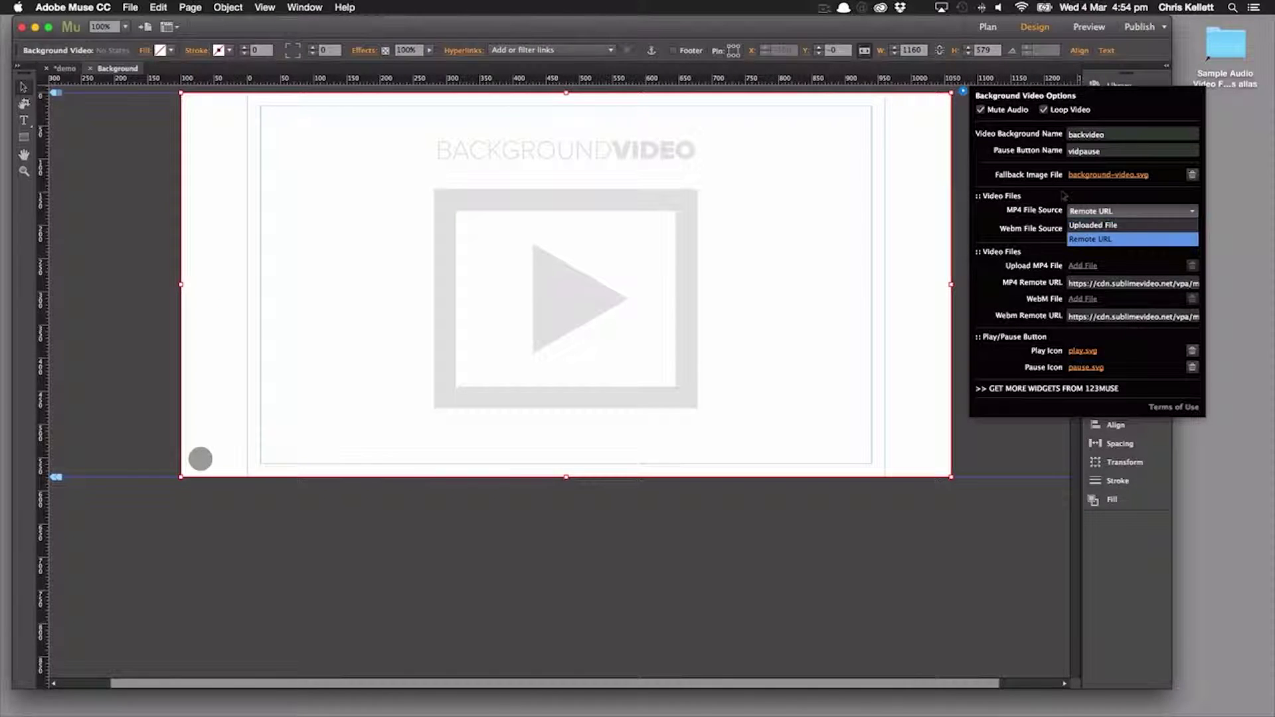
pyautogui.click(1106, 239)
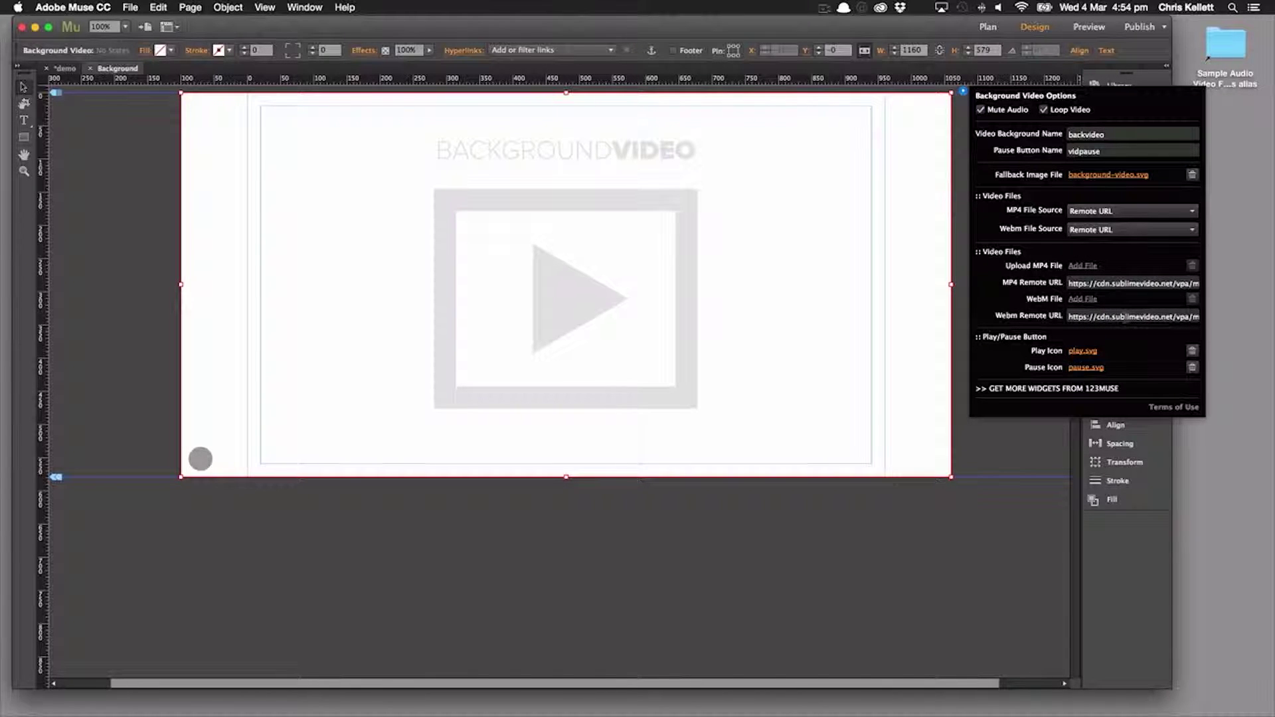
pyautogui.click(1096, 211)
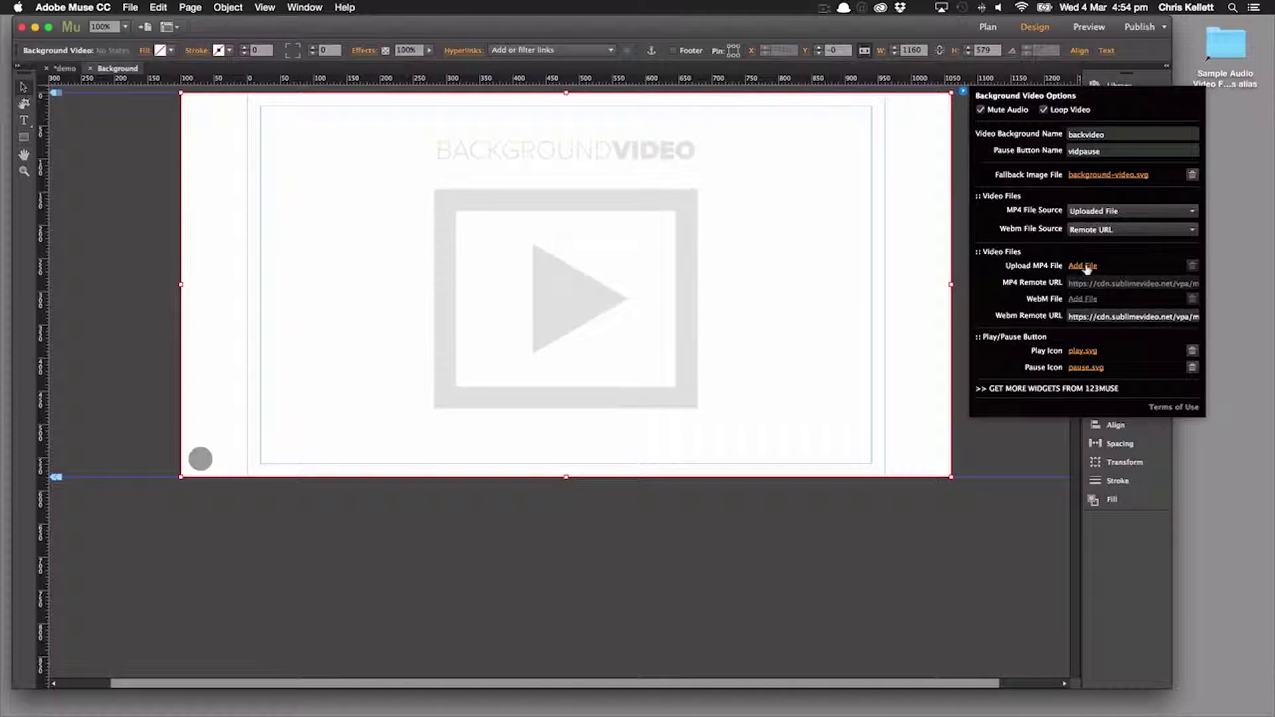
pyautogui.click(1104, 231)
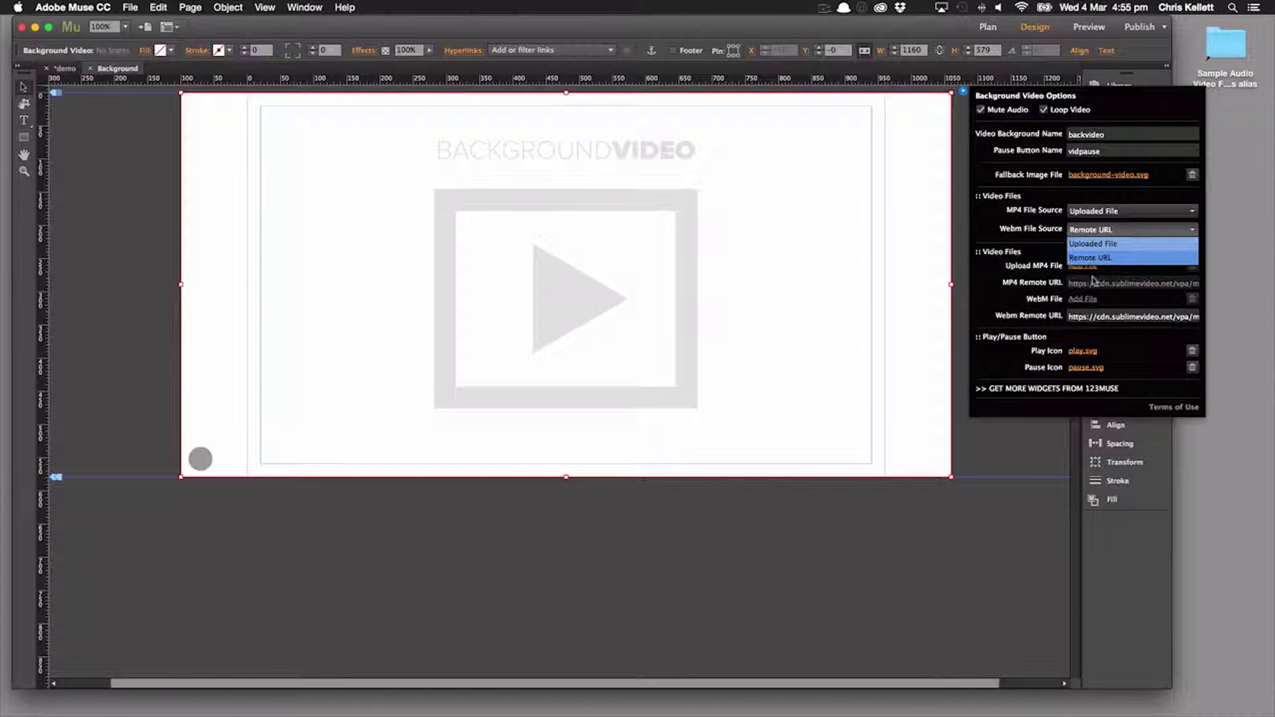
pyautogui.click(1093, 244)
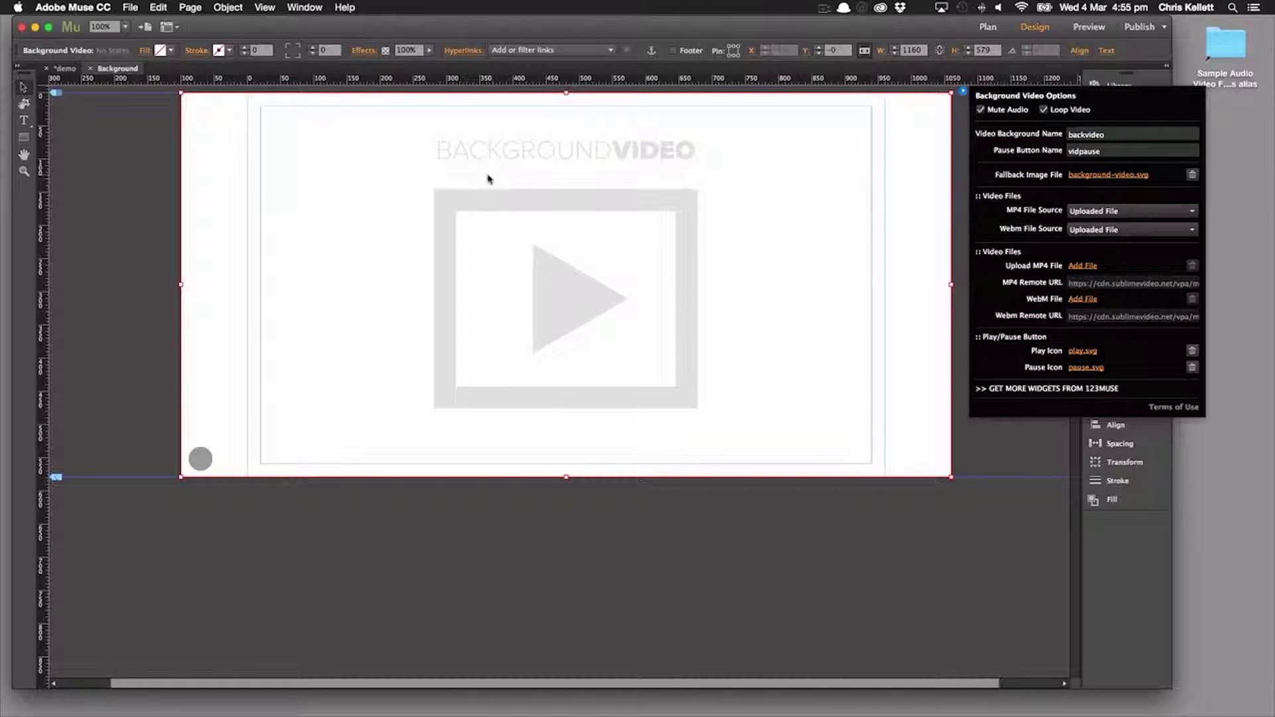
# Set sample.png from Desktop > Sample Audio Video Files > Video as the fallback image
pyautogui.click(1094, 176)
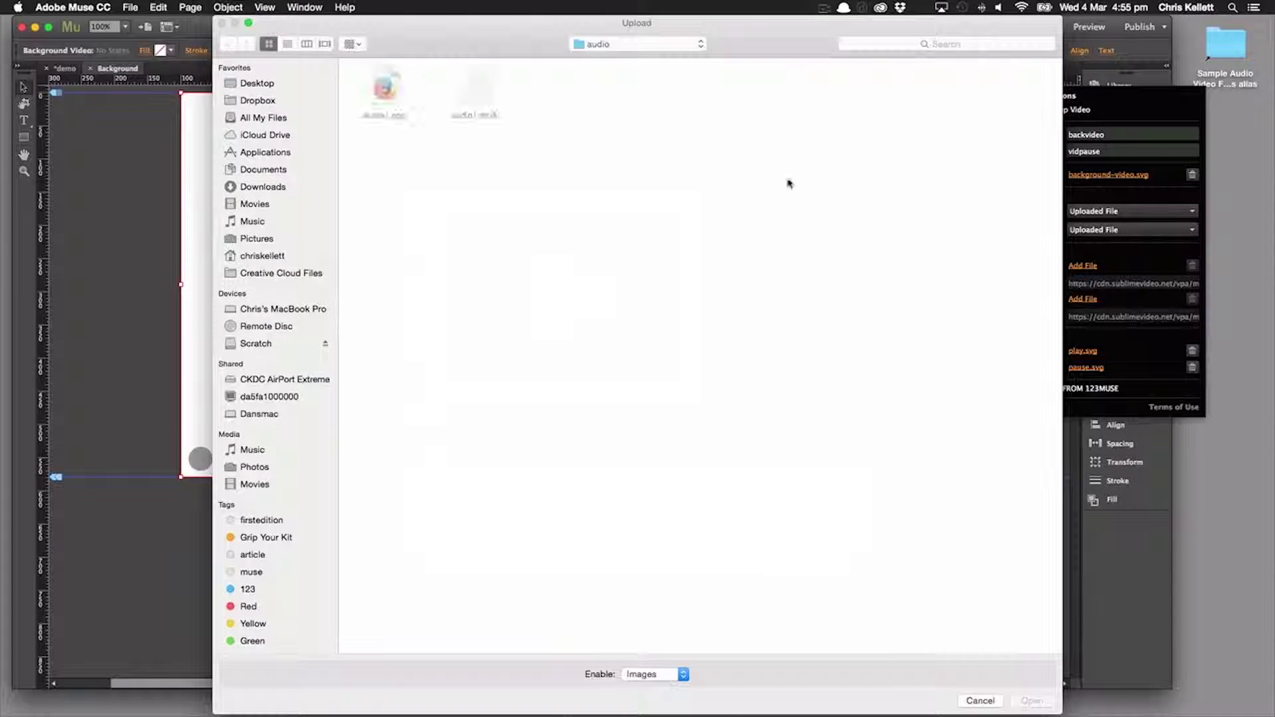
pyautogui.click(257, 83)
pyautogui.doubleClick(385, 87)
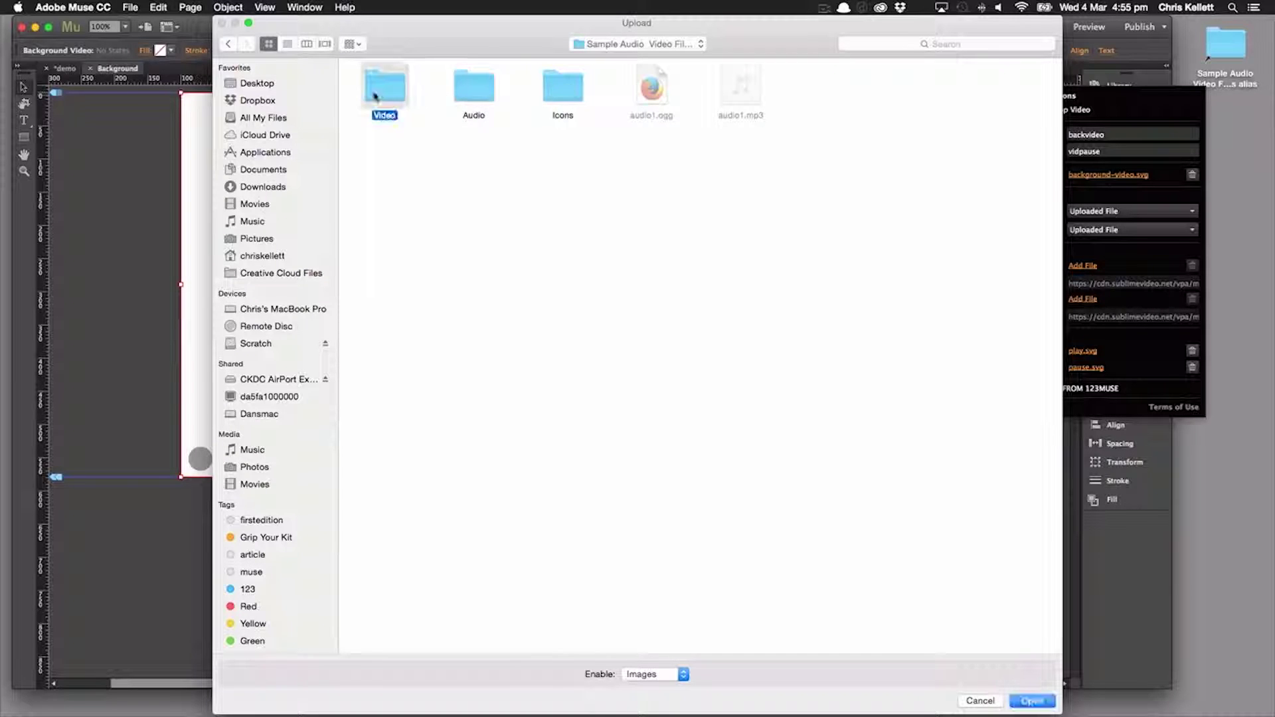
pyautogui.doubleClick(399, 93)
pyautogui.click(395, 96)
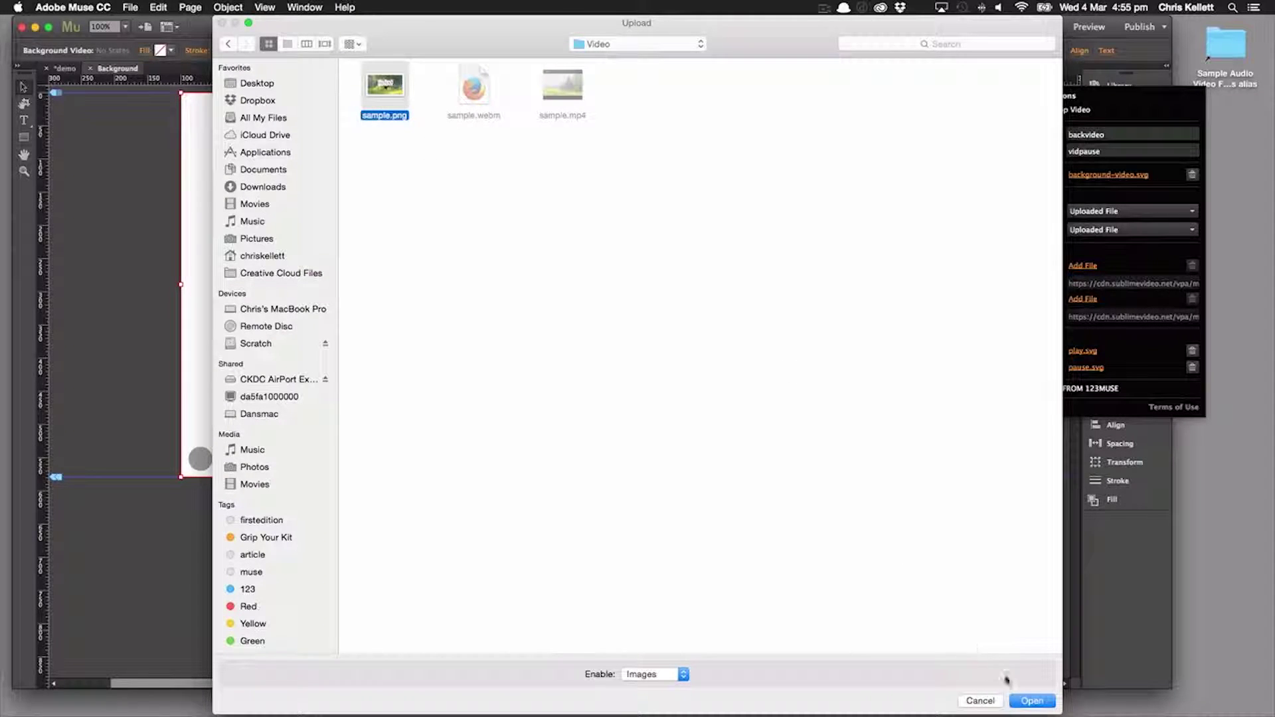
pyautogui.click(1032, 700)
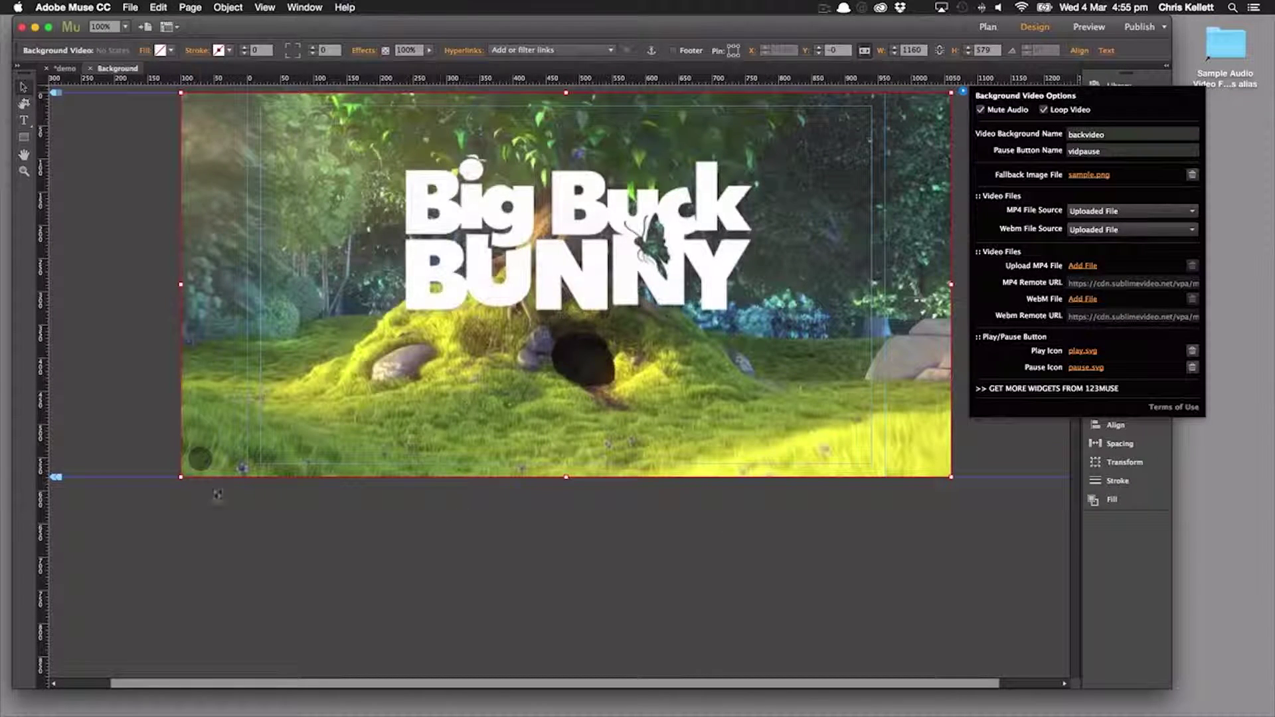
pyautogui.click(291, 527)
pyautogui.click(200, 458)
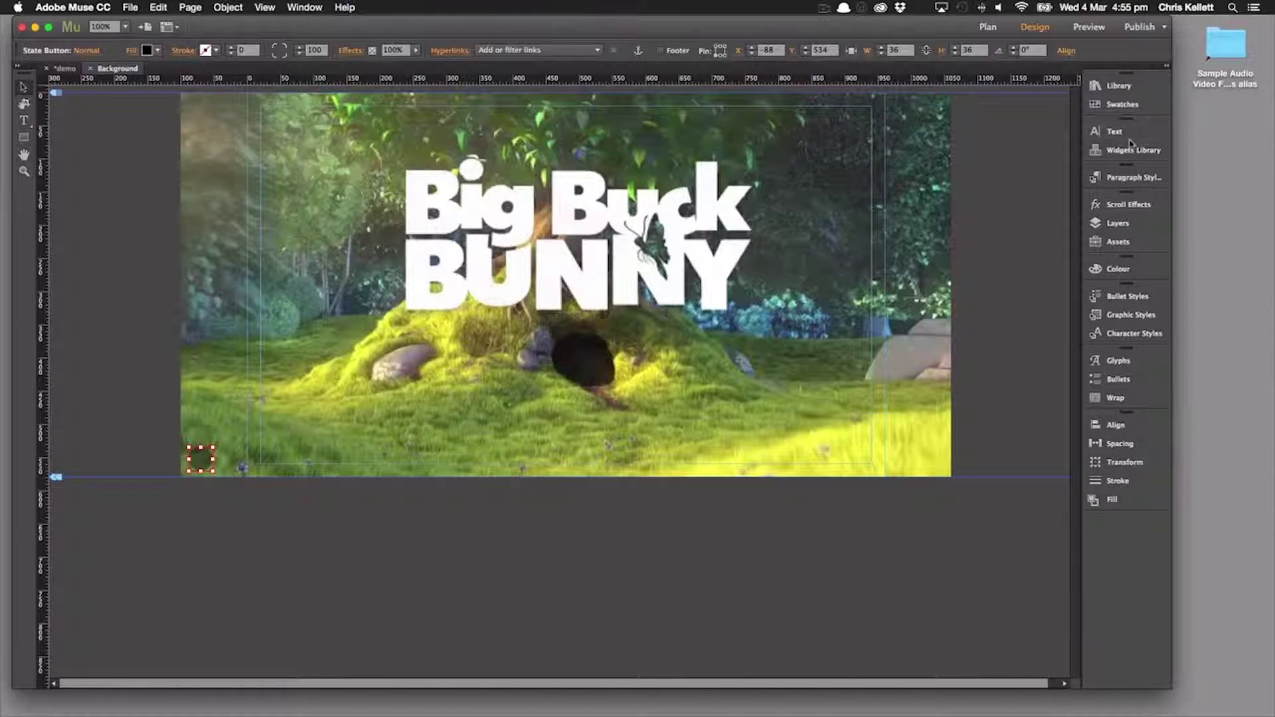
# Upload sample.mp4 as the MP4 file and sample.webm as the WebM file
pyautogui.click(948, 96)
pyautogui.click(963, 93)
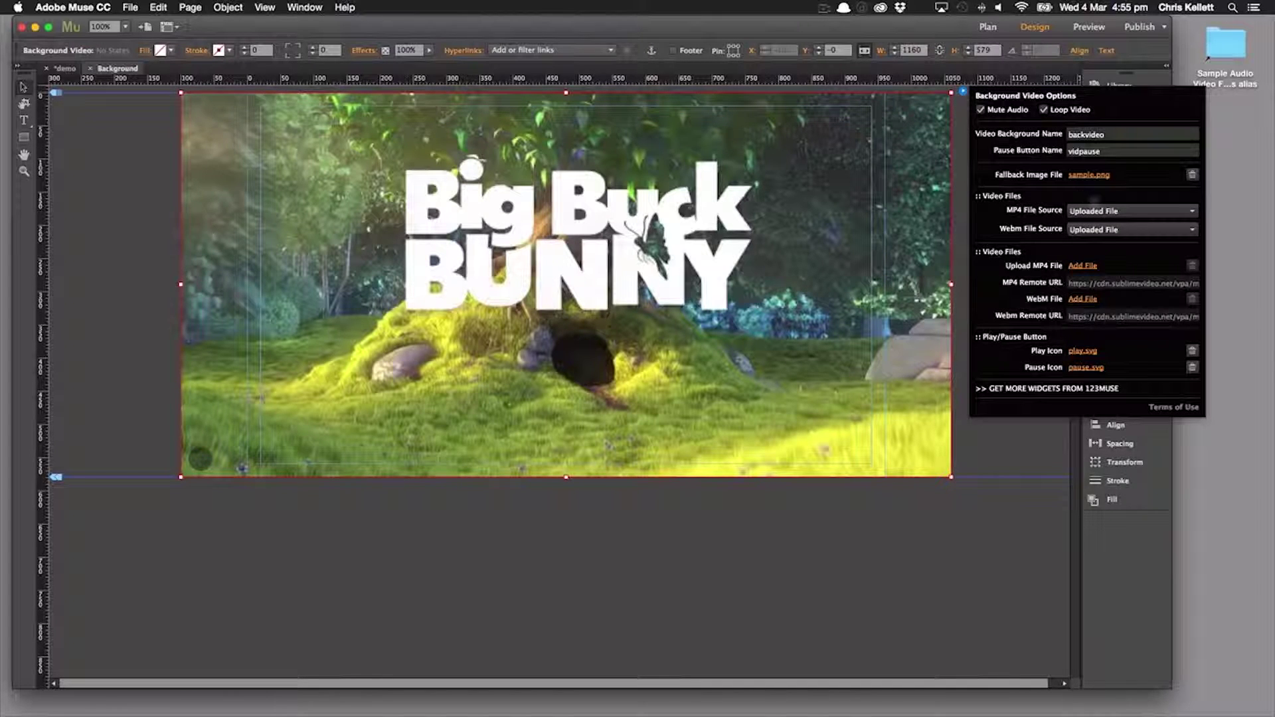
pyautogui.click(1092, 267)
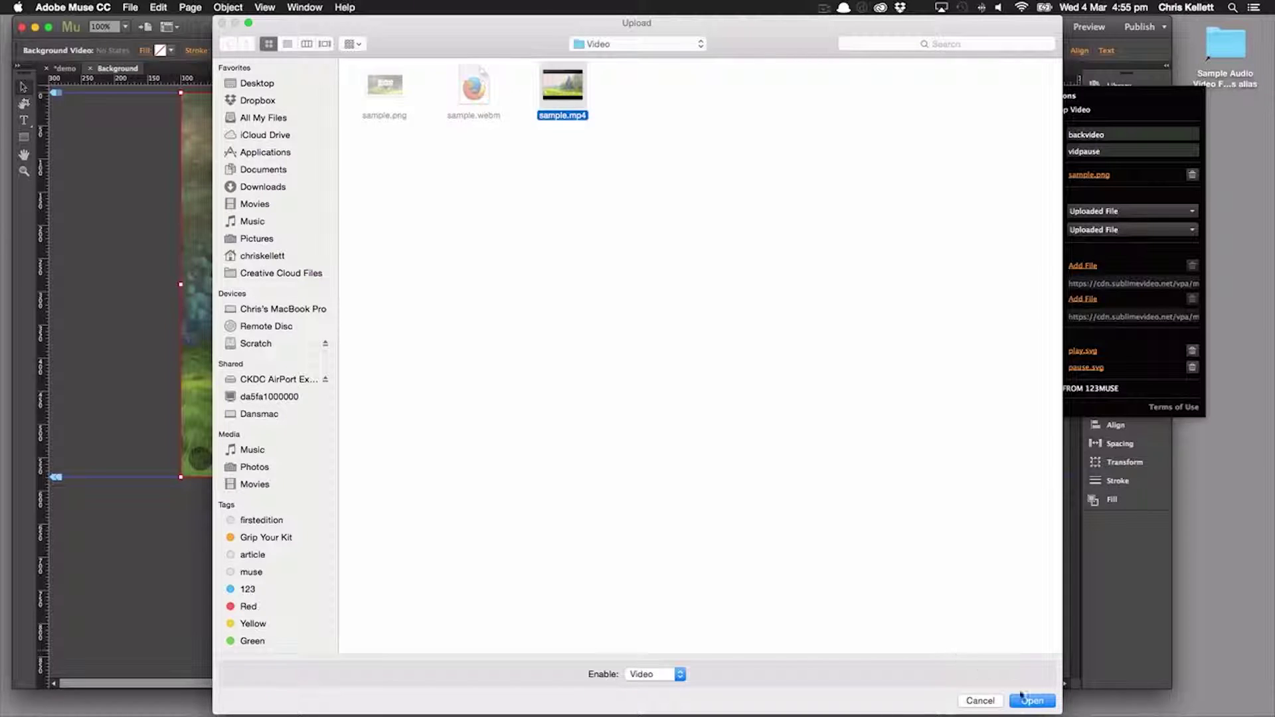
pyautogui.click(1025, 701)
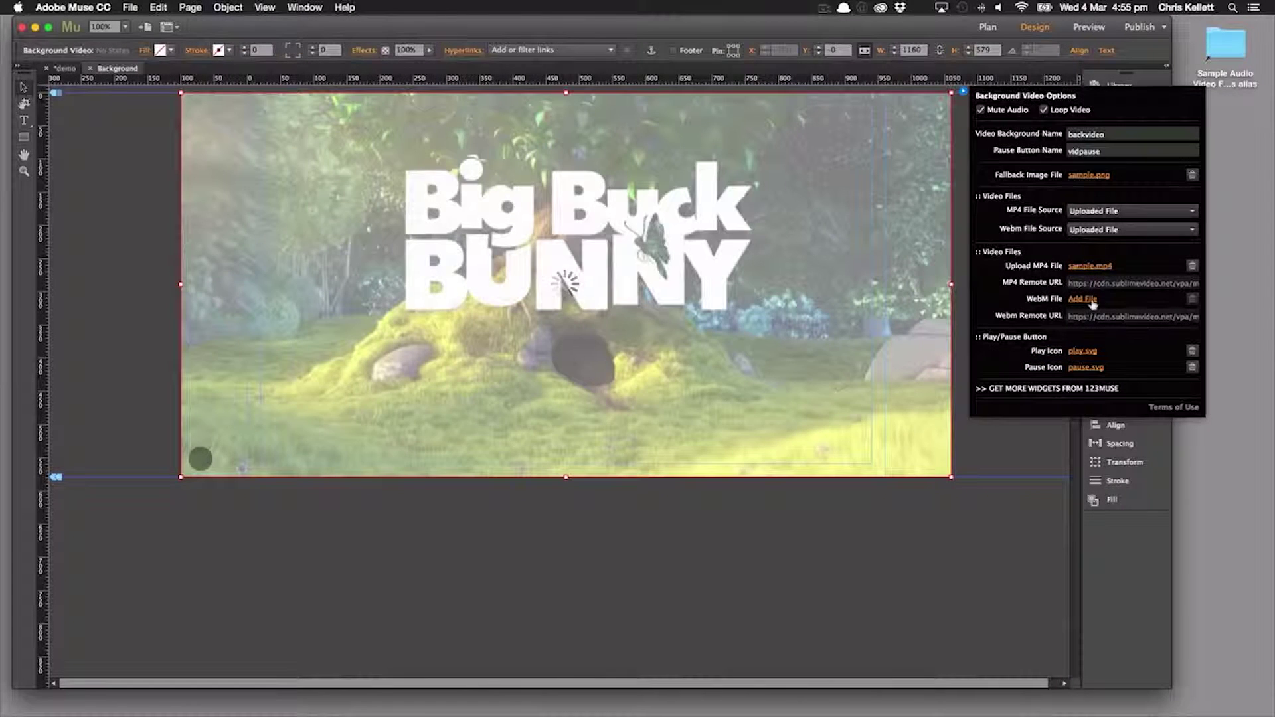
pyautogui.click(1079, 300)
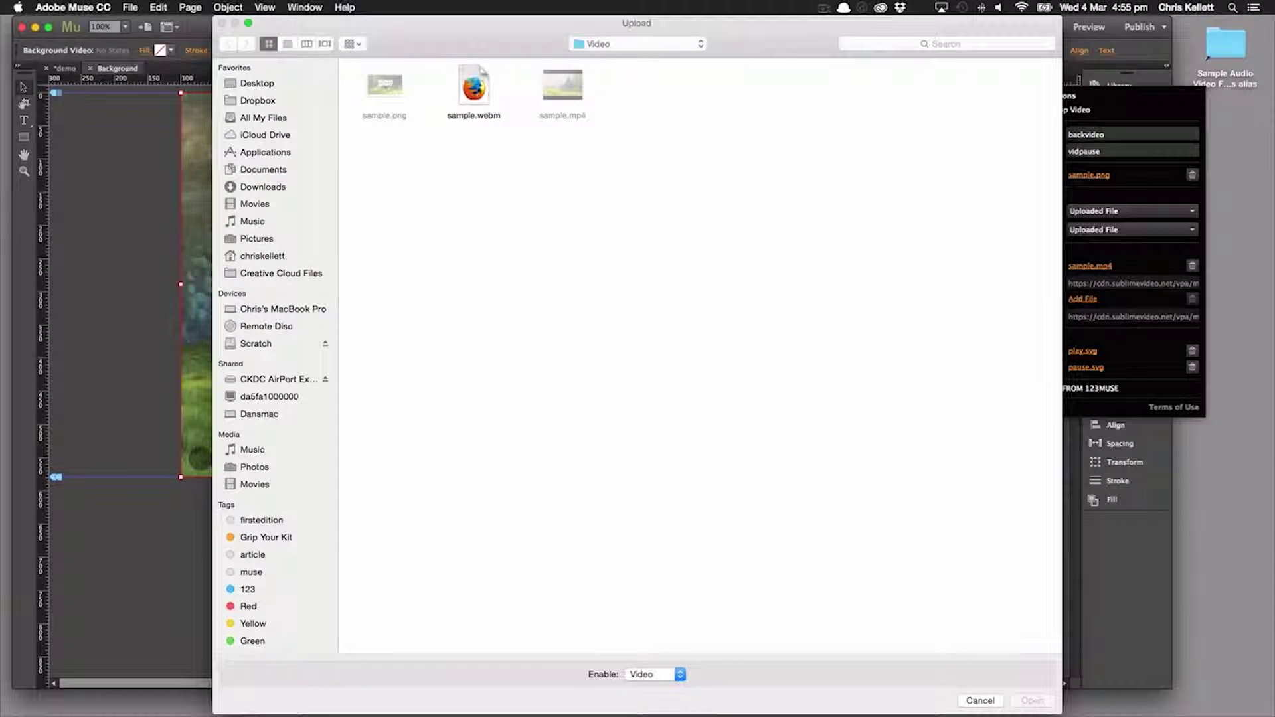
pyautogui.click(473, 85)
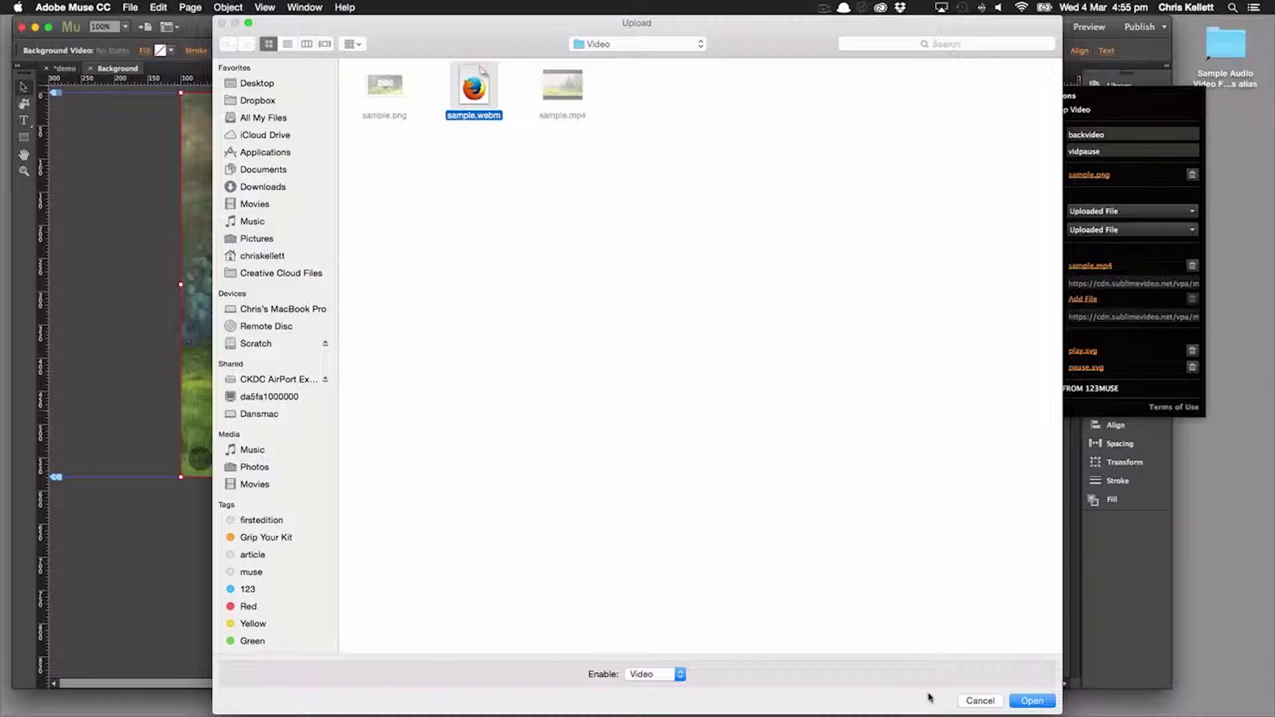
pyautogui.click(1024, 700)
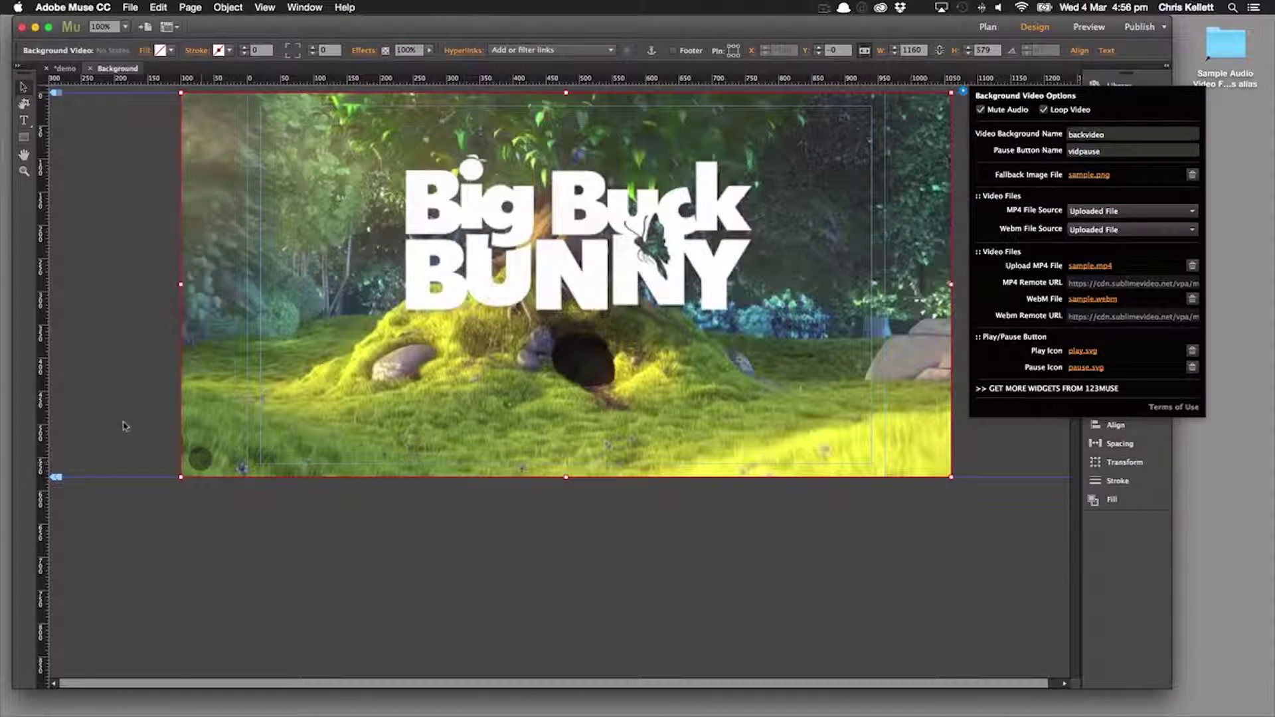
# Check the pause button's states list, then reselect the background video and its options
pyautogui.click(201, 463)
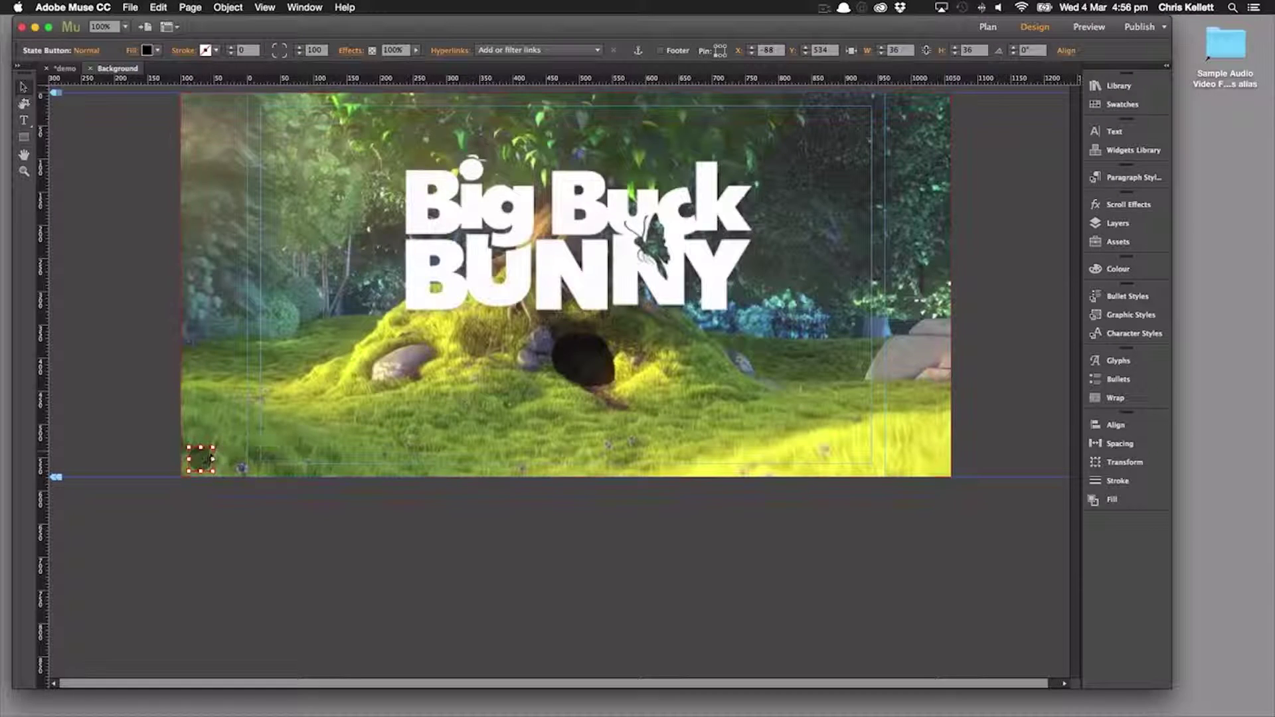
pyautogui.click(92, 51)
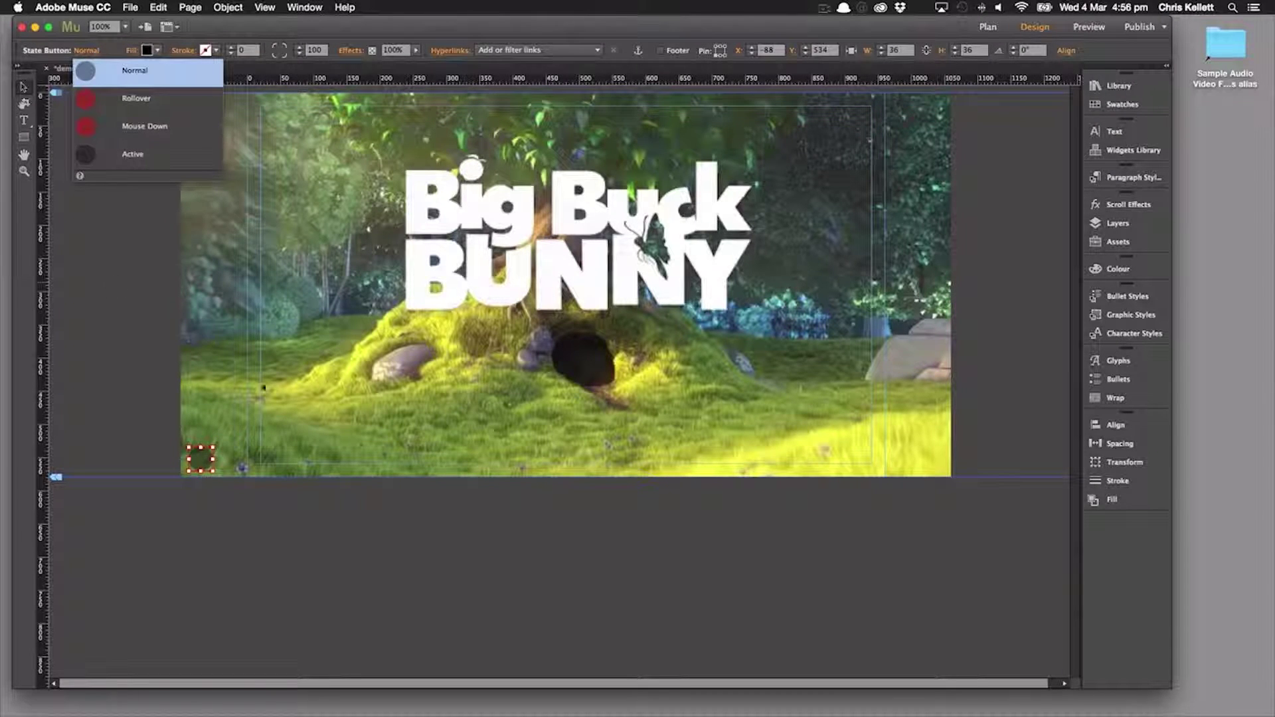
pyautogui.click(457, 529)
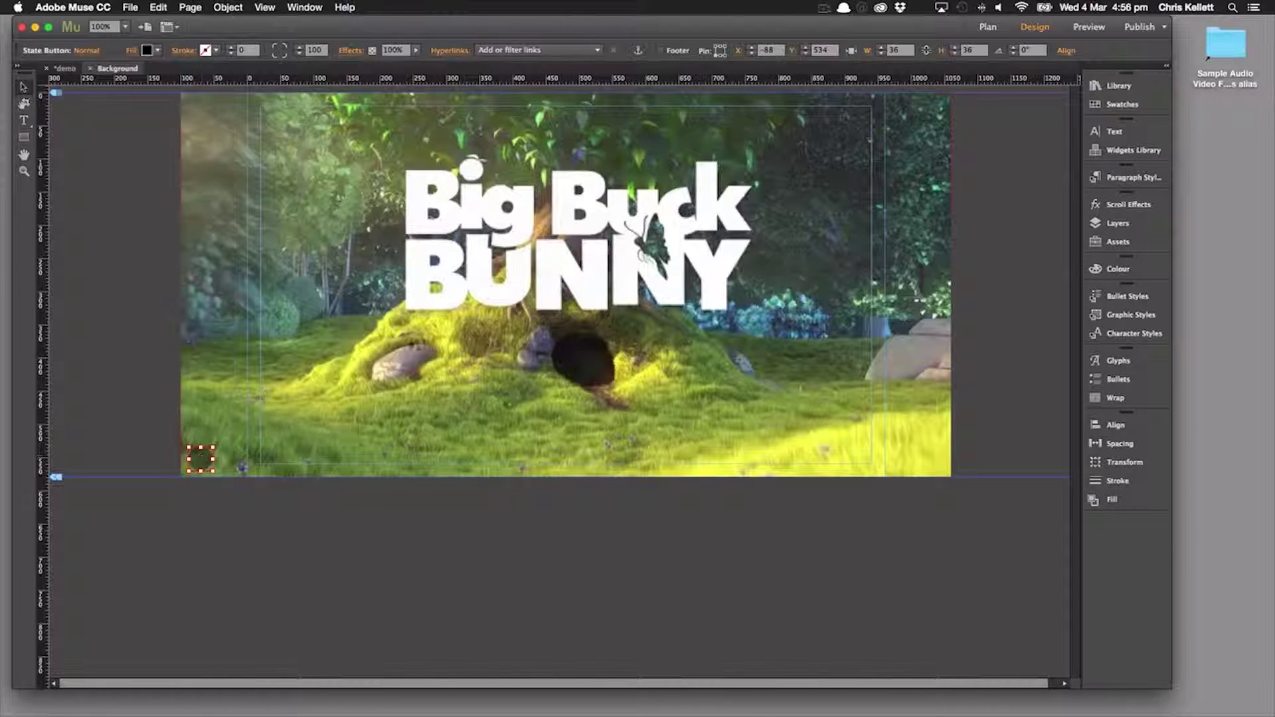
pyautogui.click(473, 300)
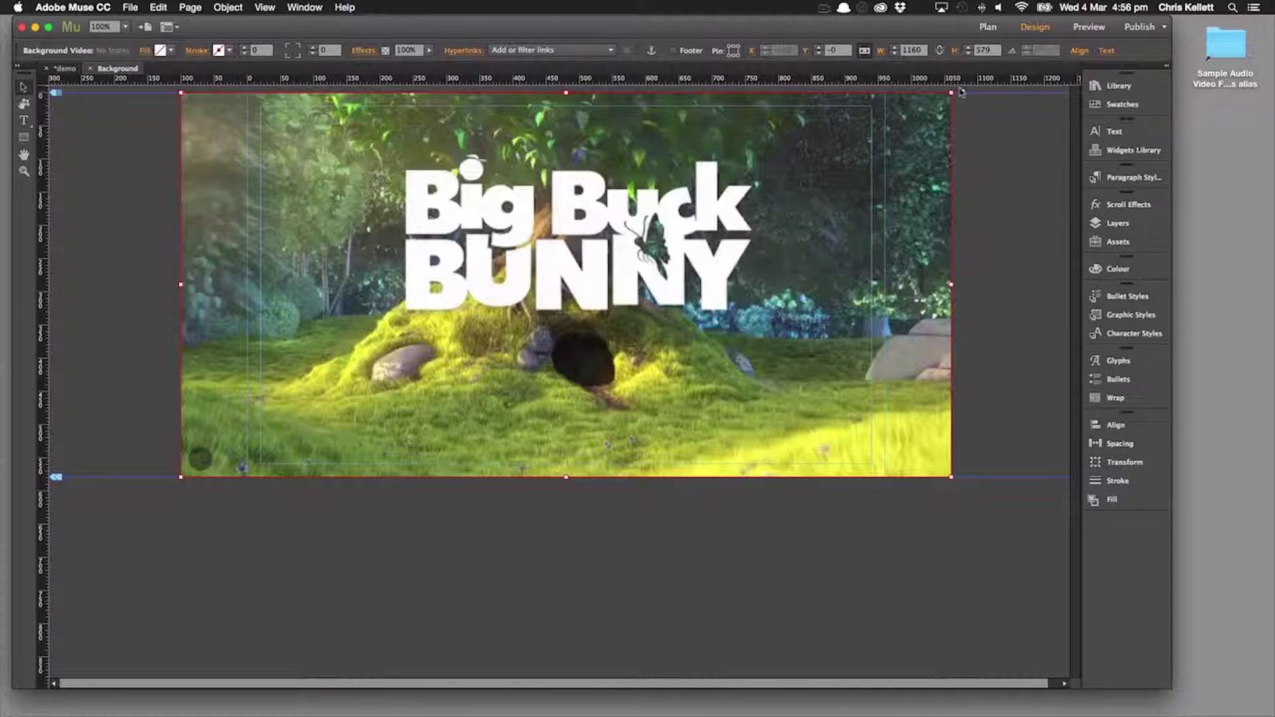
pyautogui.click(962, 91)
# Set the play icon to play-white.svg from the Sample Audio Video Files > Icons folder
pyautogui.click(1083, 351)
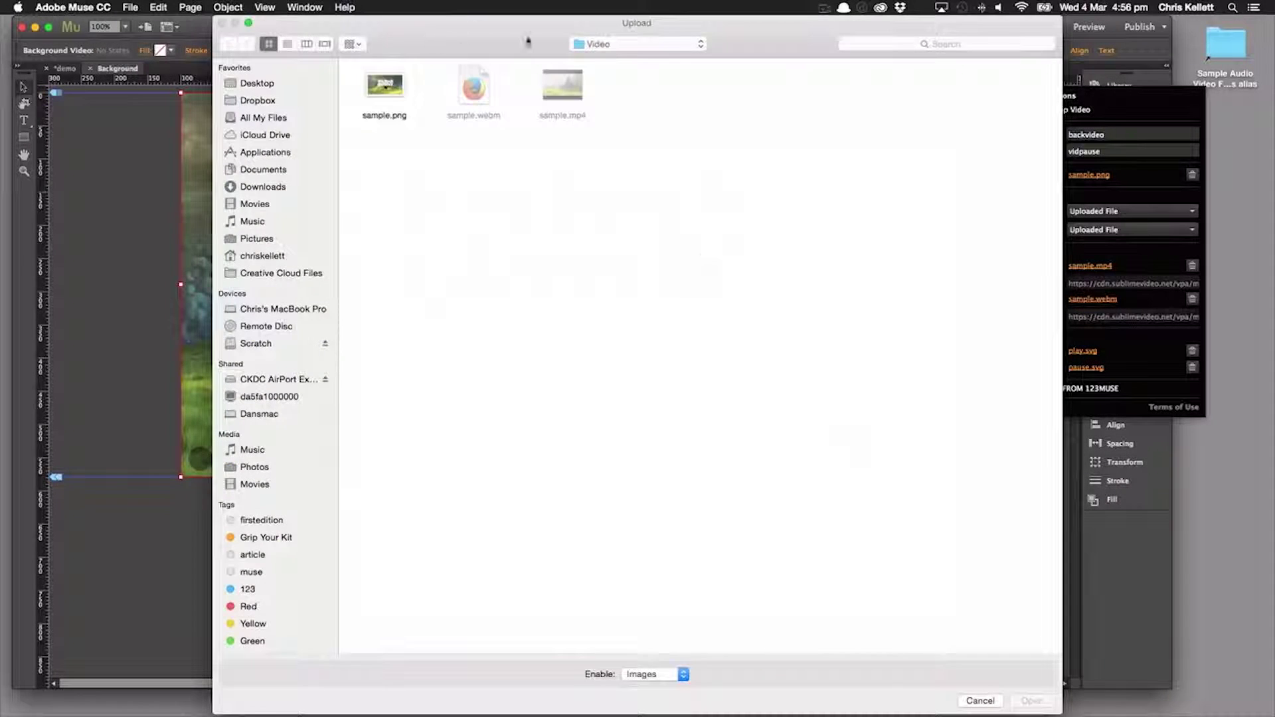
pyautogui.click(610, 44)
pyautogui.click(613, 60)
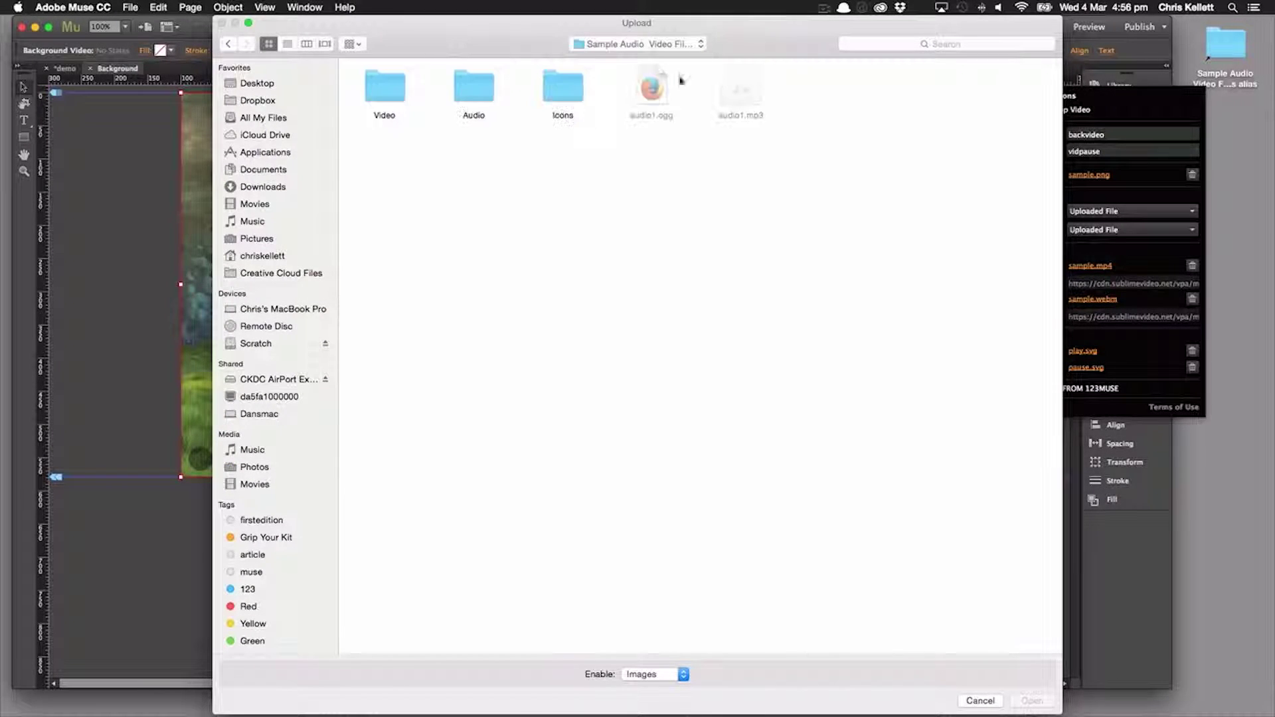
pyautogui.click(655, 44)
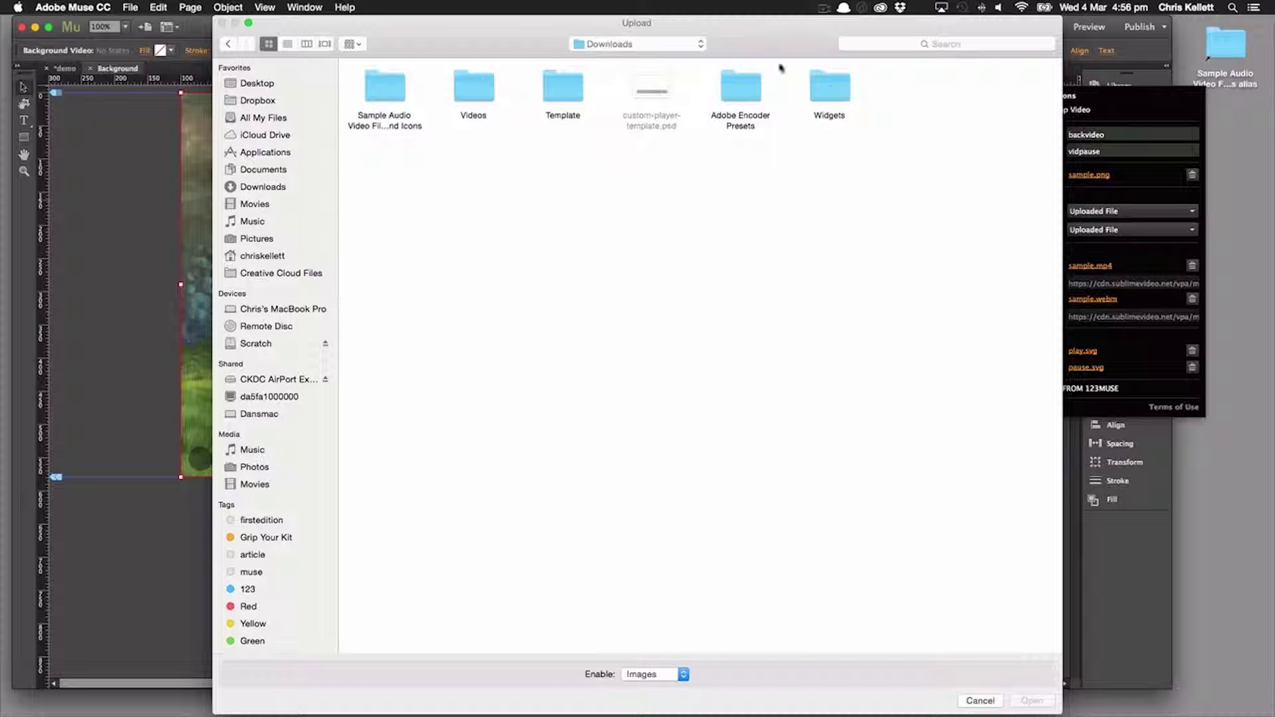
pyautogui.click(659, 45)
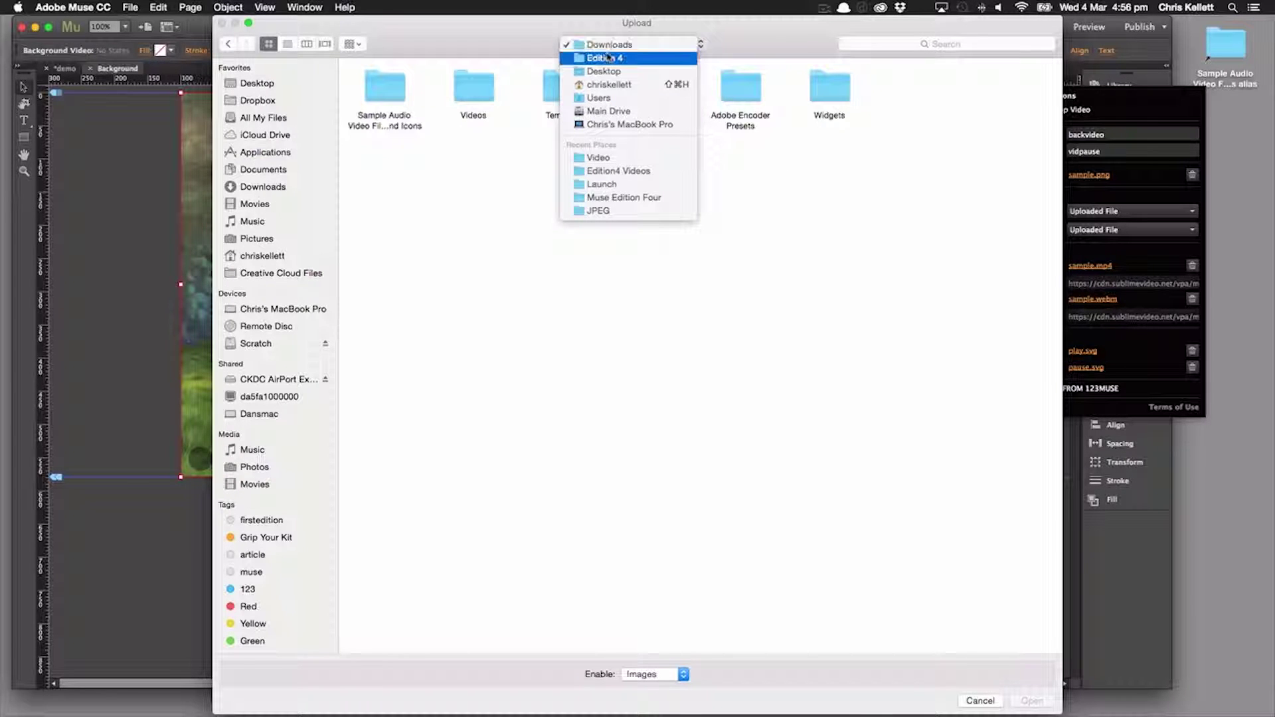
pyautogui.click(474, 187)
pyautogui.click(384, 91)
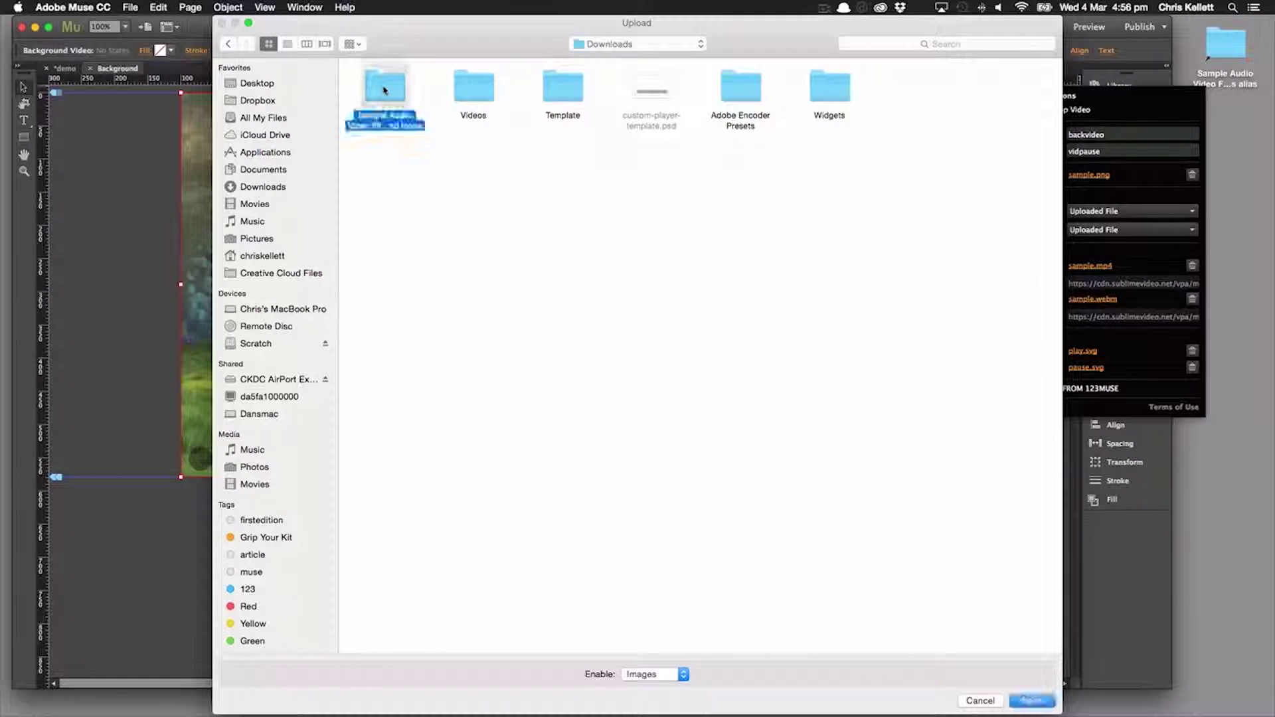
pyautogui.doubleClick(384, 90)
pyautogui.doubleClick(570, 95)
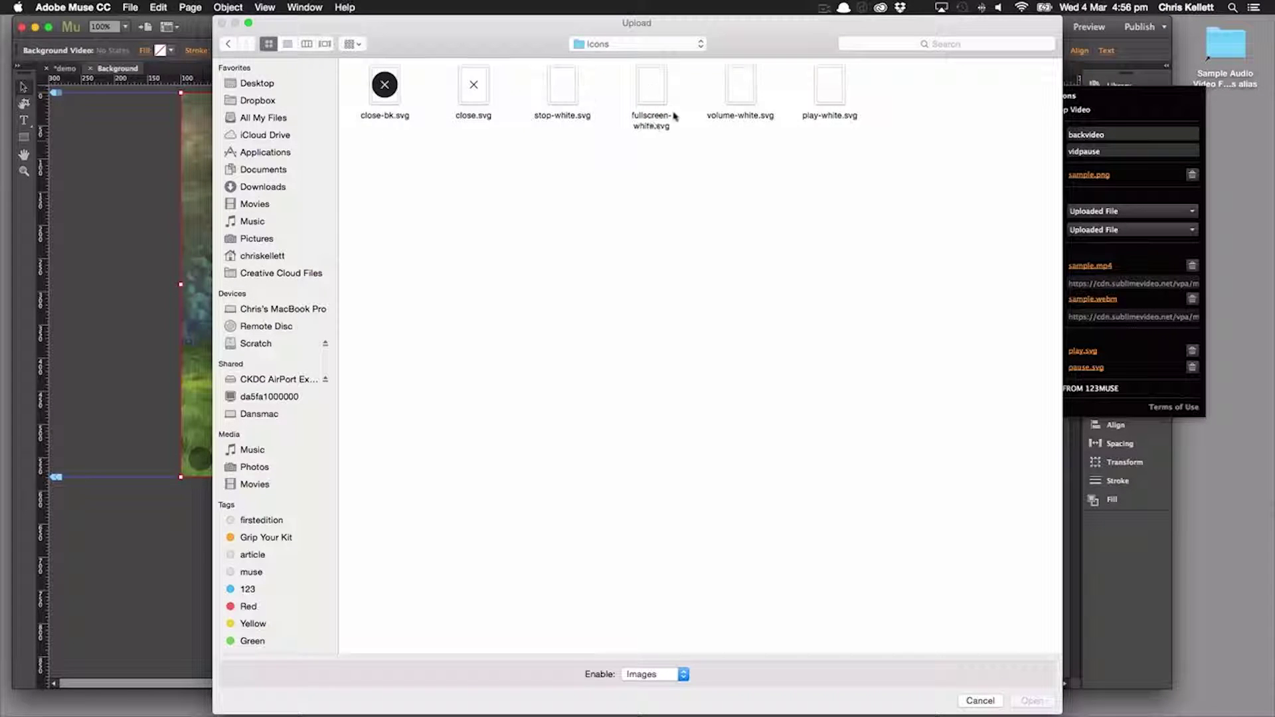
pyautogui.click(830, 86)
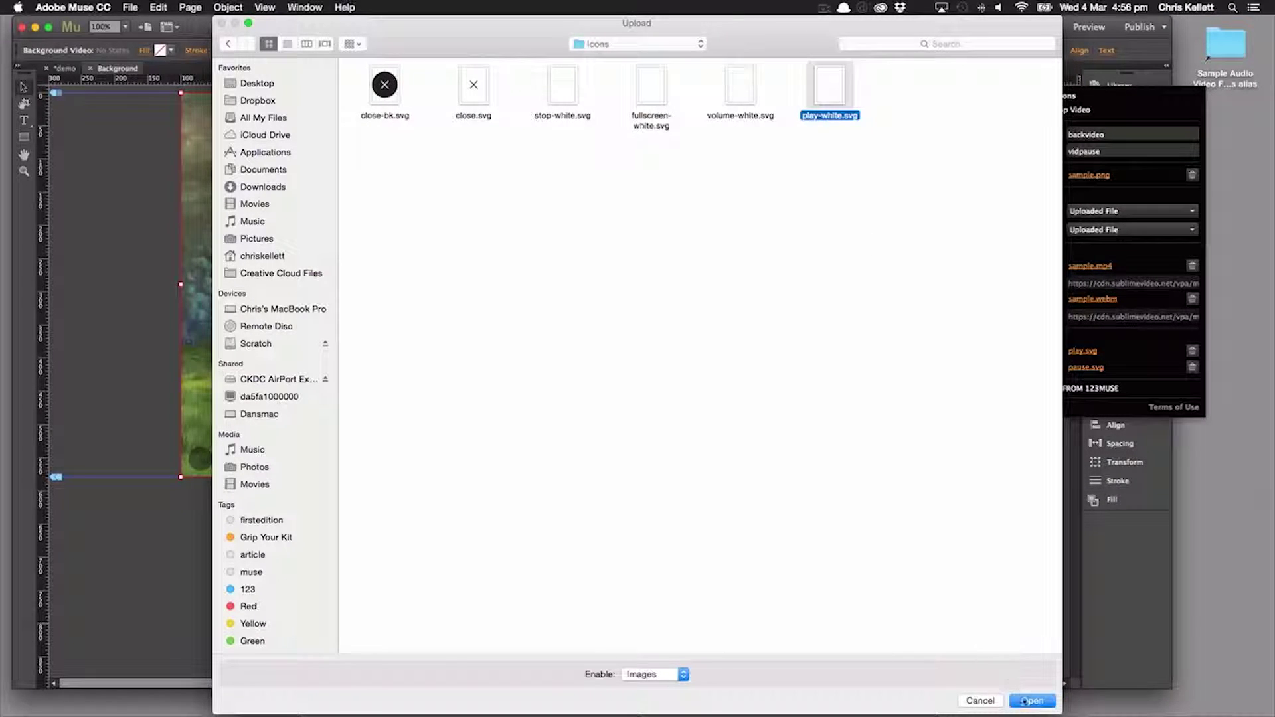
pyautogui.click(1030, 701)
# Set the pause icon to stop-white.svg and preview the page
pyautogui.click(1093, 369)
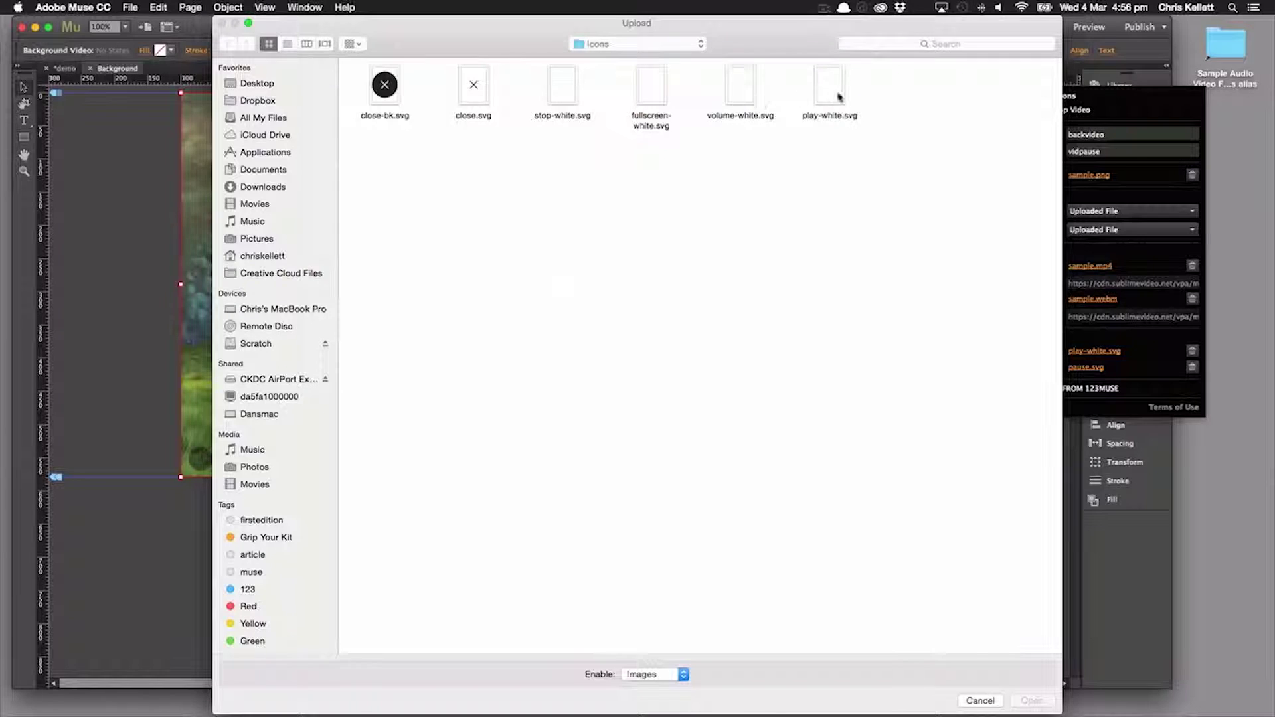
pyautogui.click(559, 99)
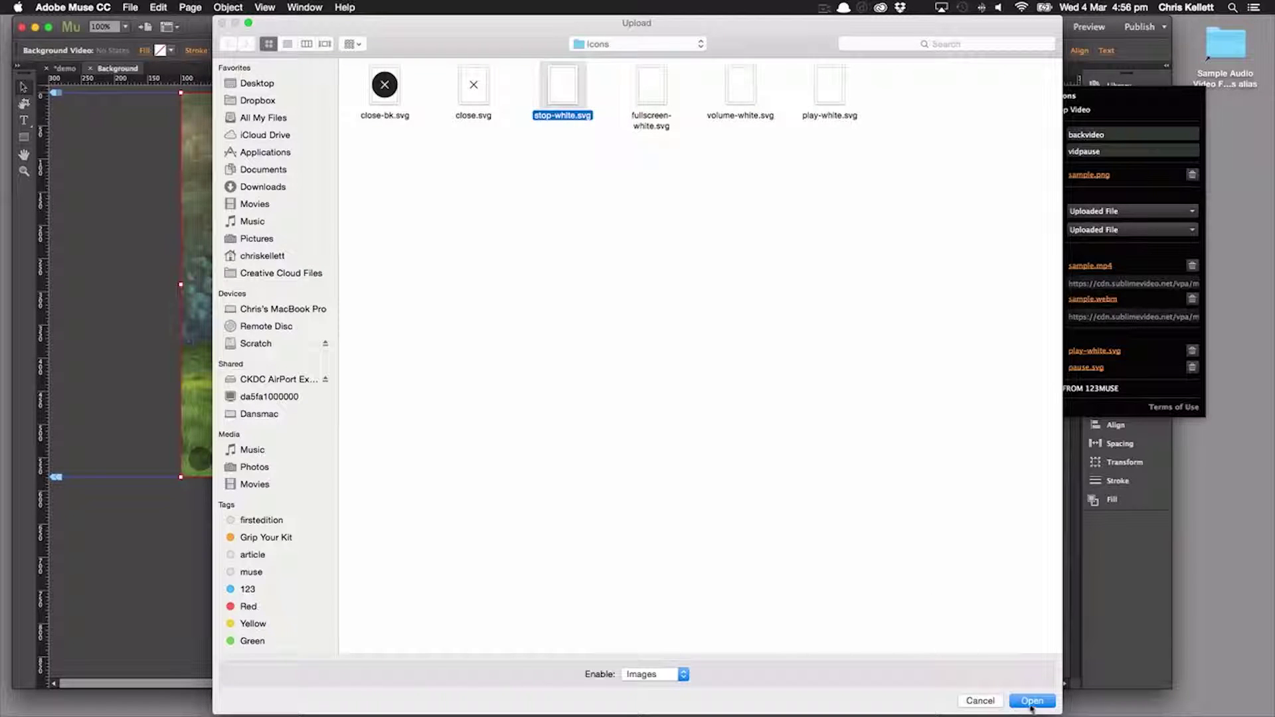
pyautogui.press('Return')
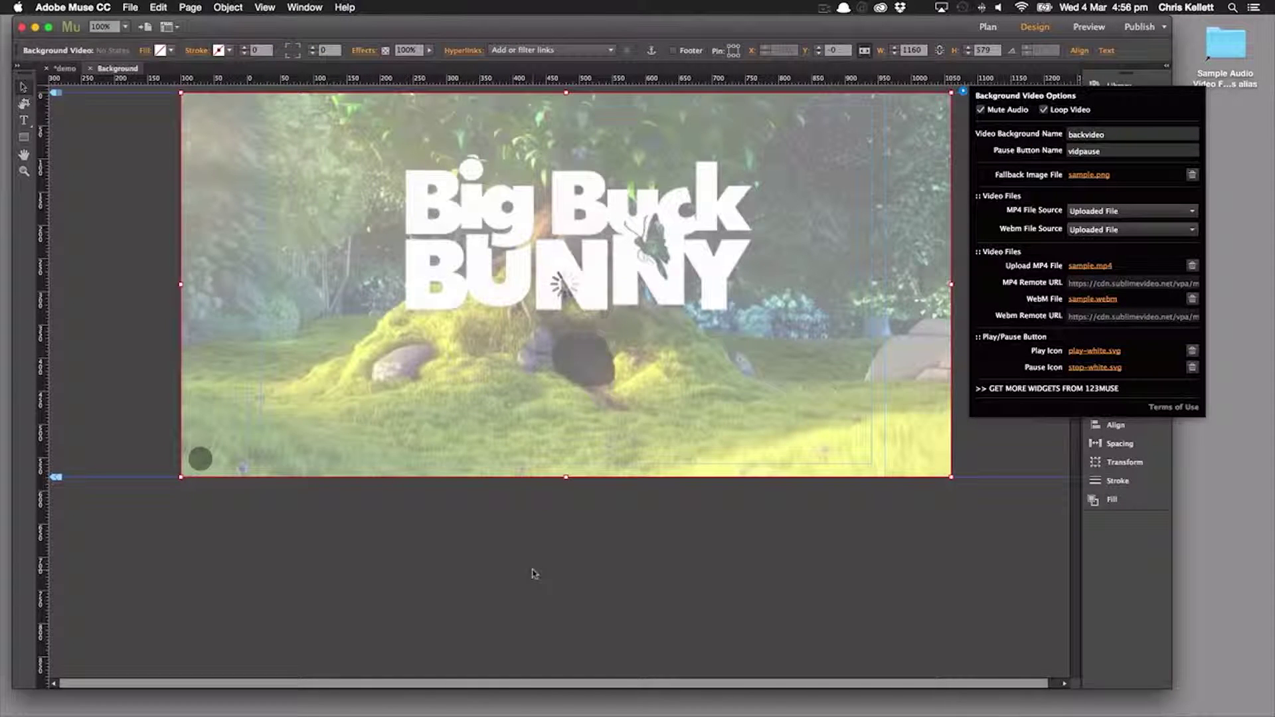
pyautogui.click(1089, 27)
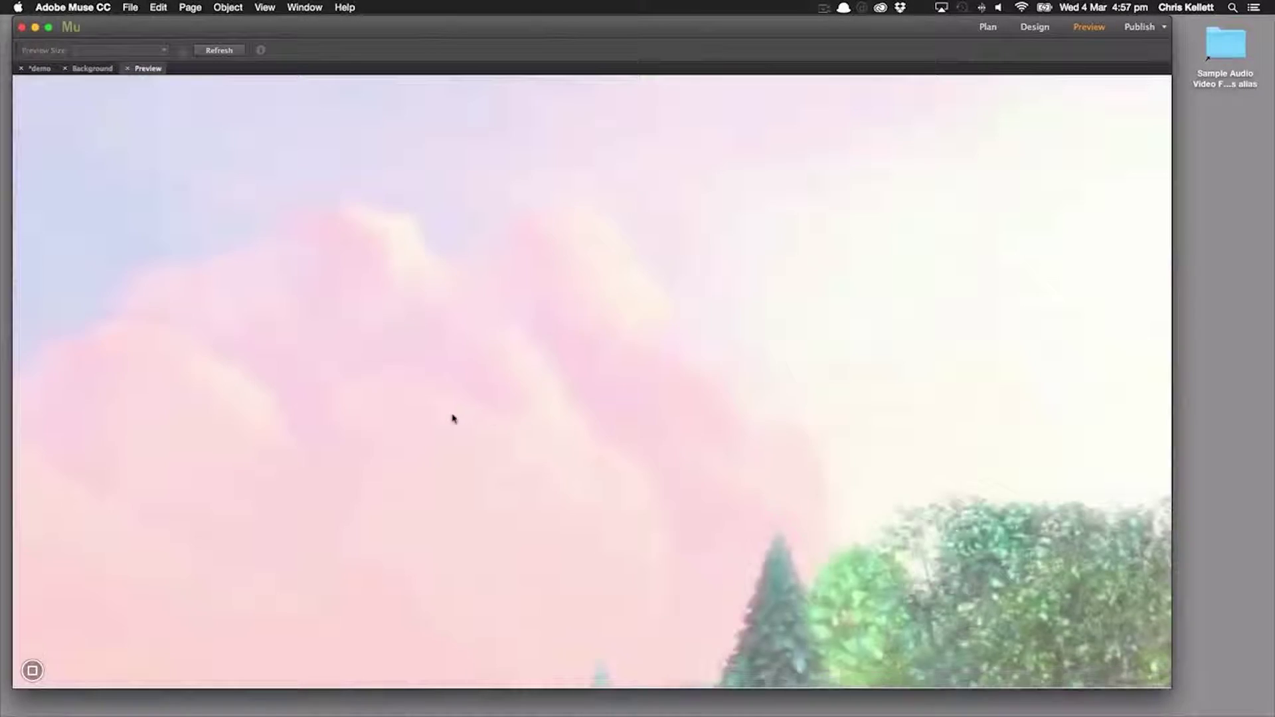
pyautogui.click(32, 672)
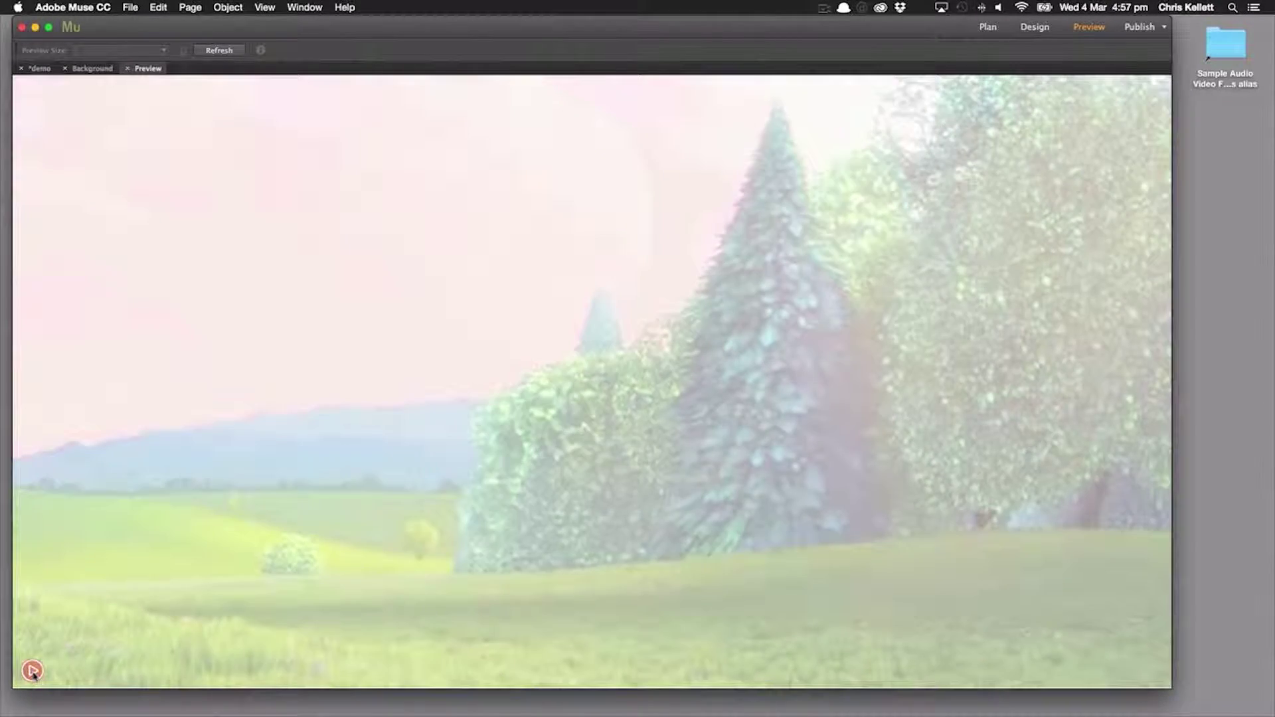
pyautogui.click(32, 670)
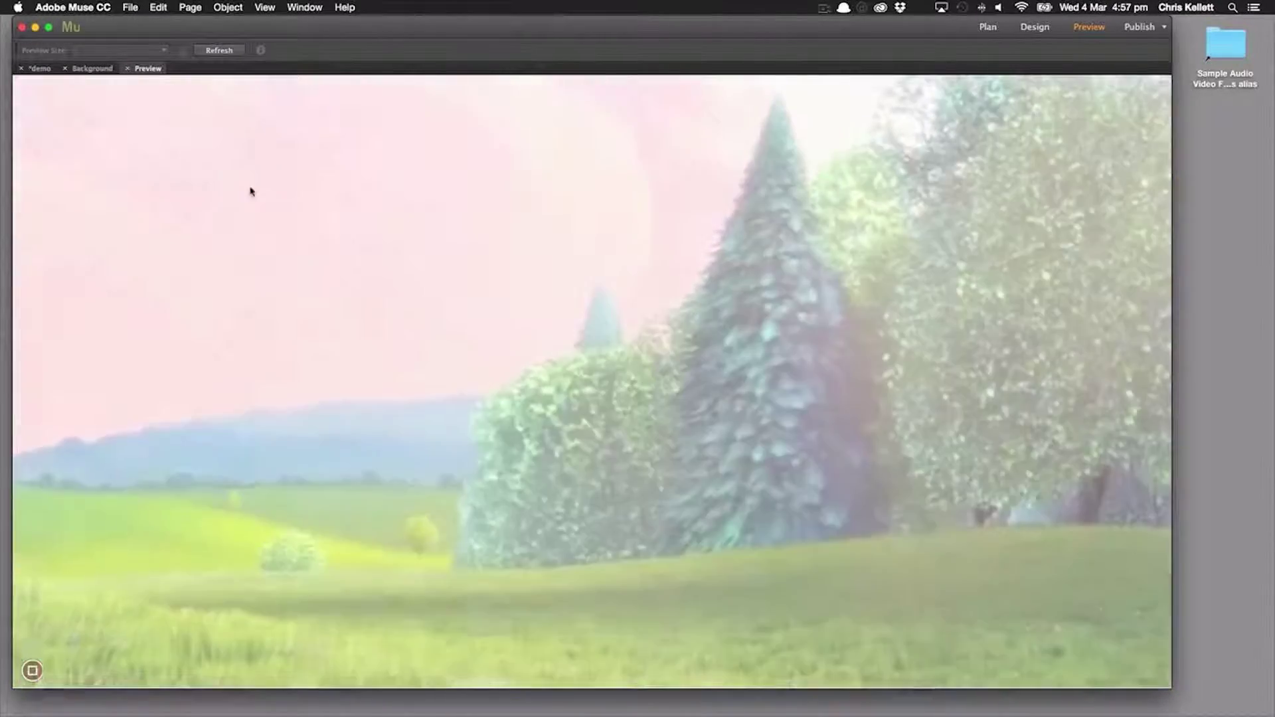
pyautogui.click(127, 68)
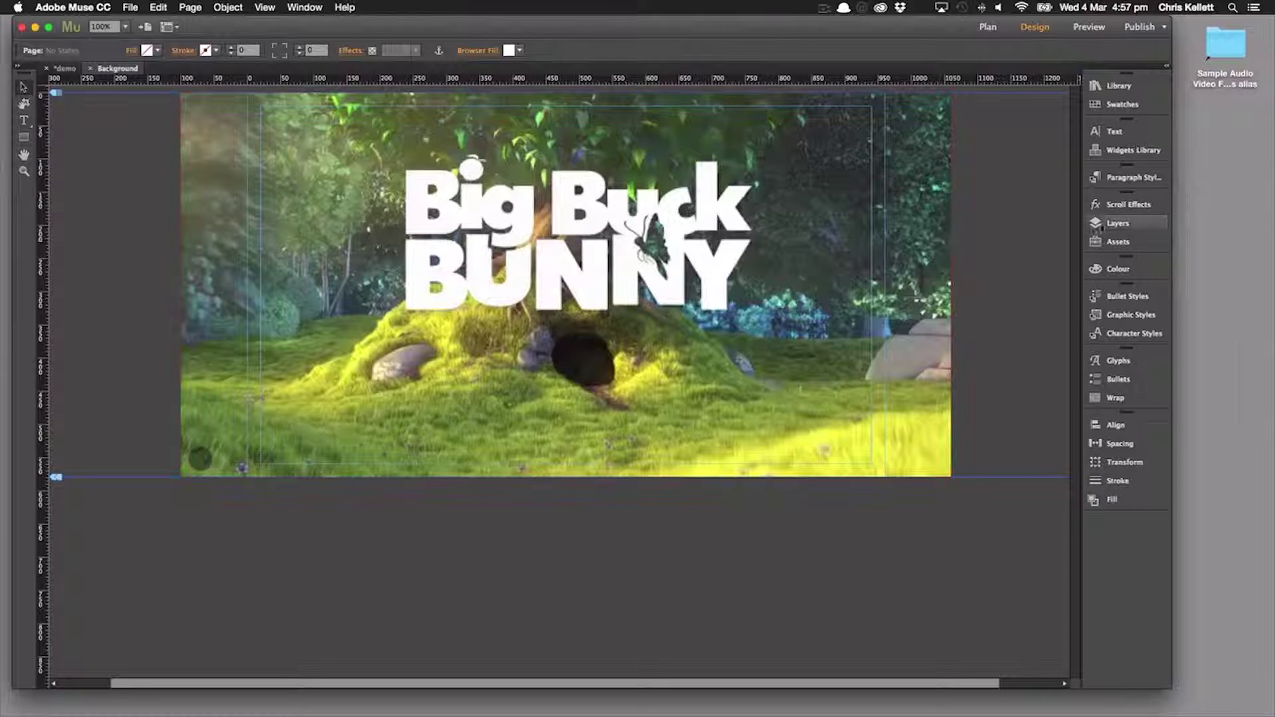
# Drag the Players 'content' block from the Library up to the top of the video
pyautogui.click(1118, 85)
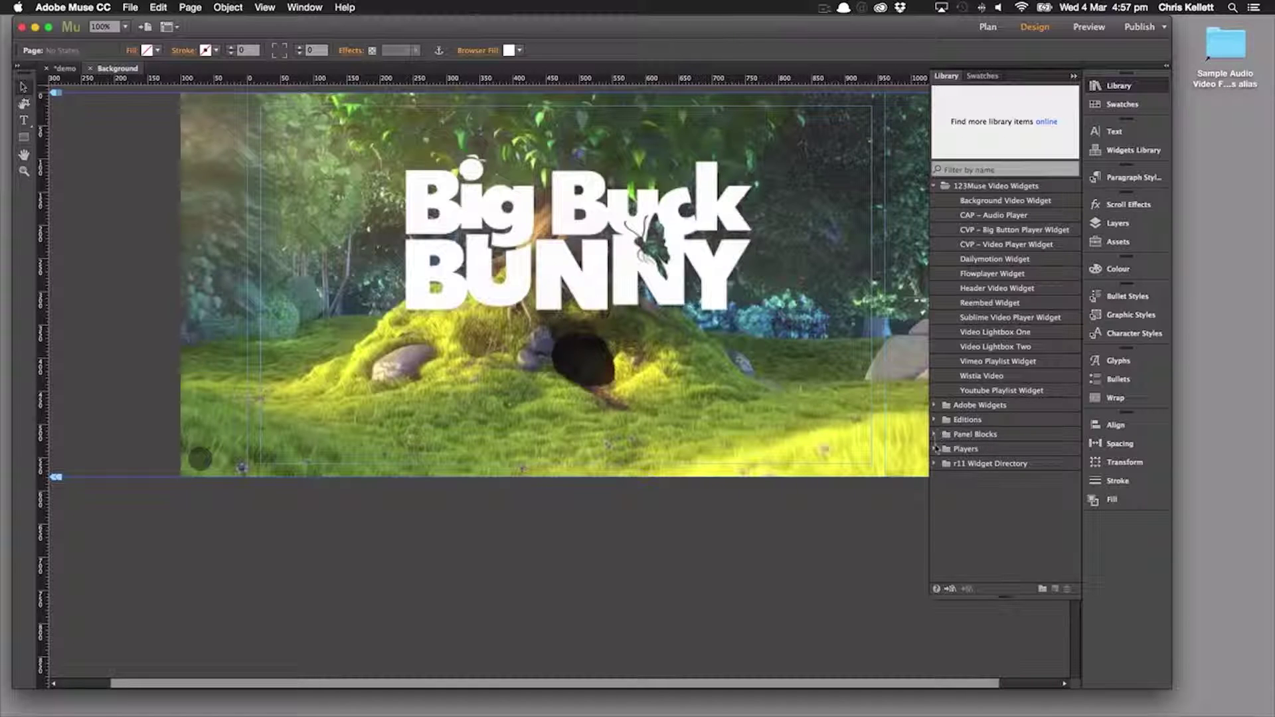
pyautogui.click(934, 449)
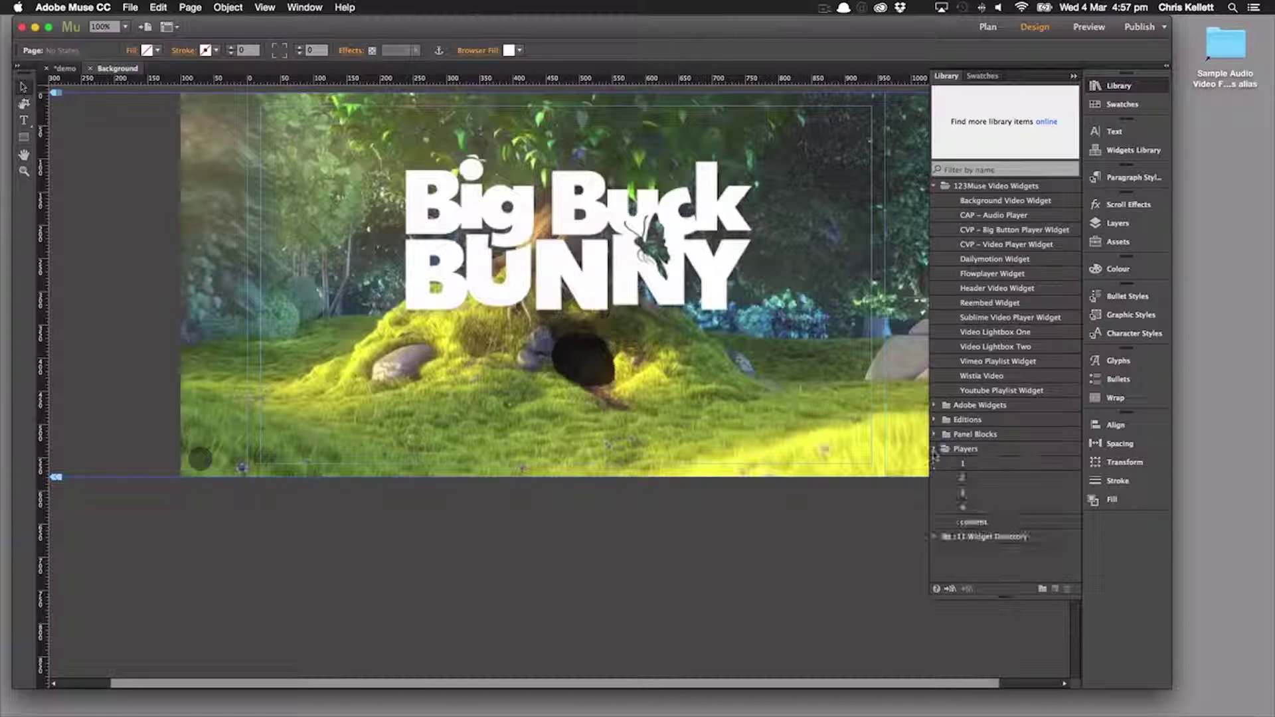
pyautogui.click(977, 523)
pyautogui.moveTo(512, 233); pyautogui.dragTo(509, 229)
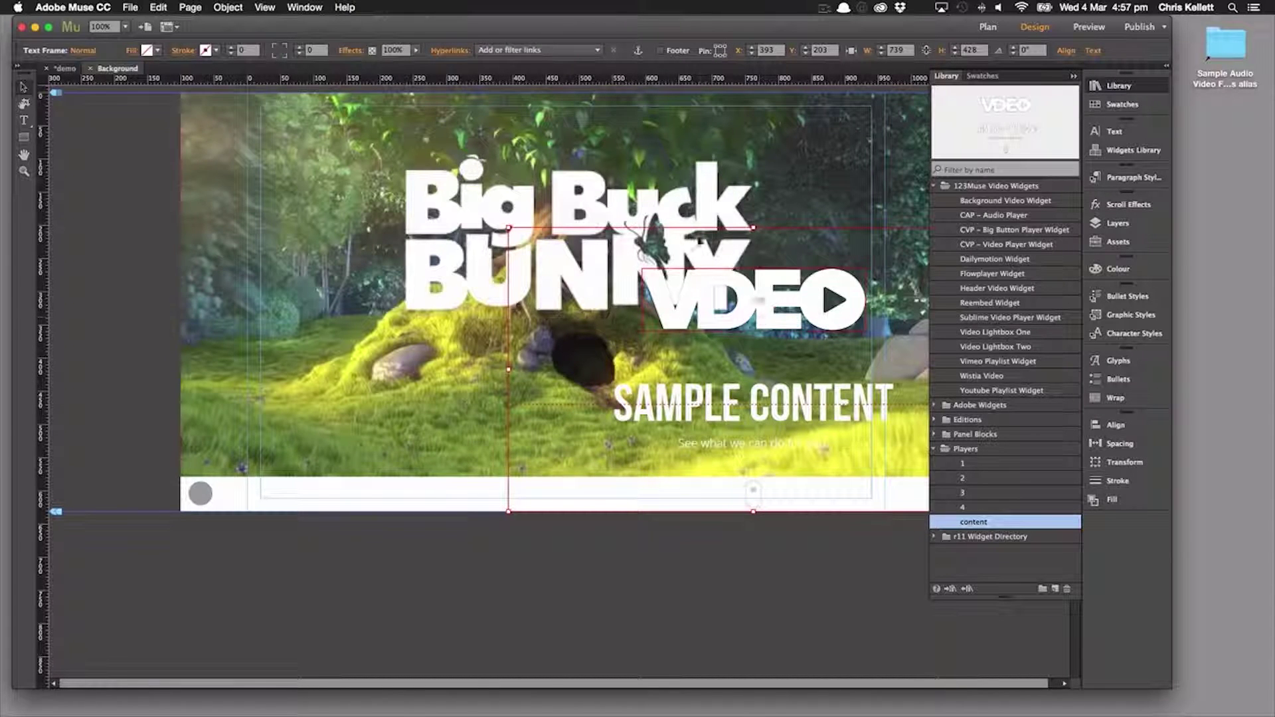
pyautogui.moveTo(701, 231); pyautogui.dragTo(503, 155)
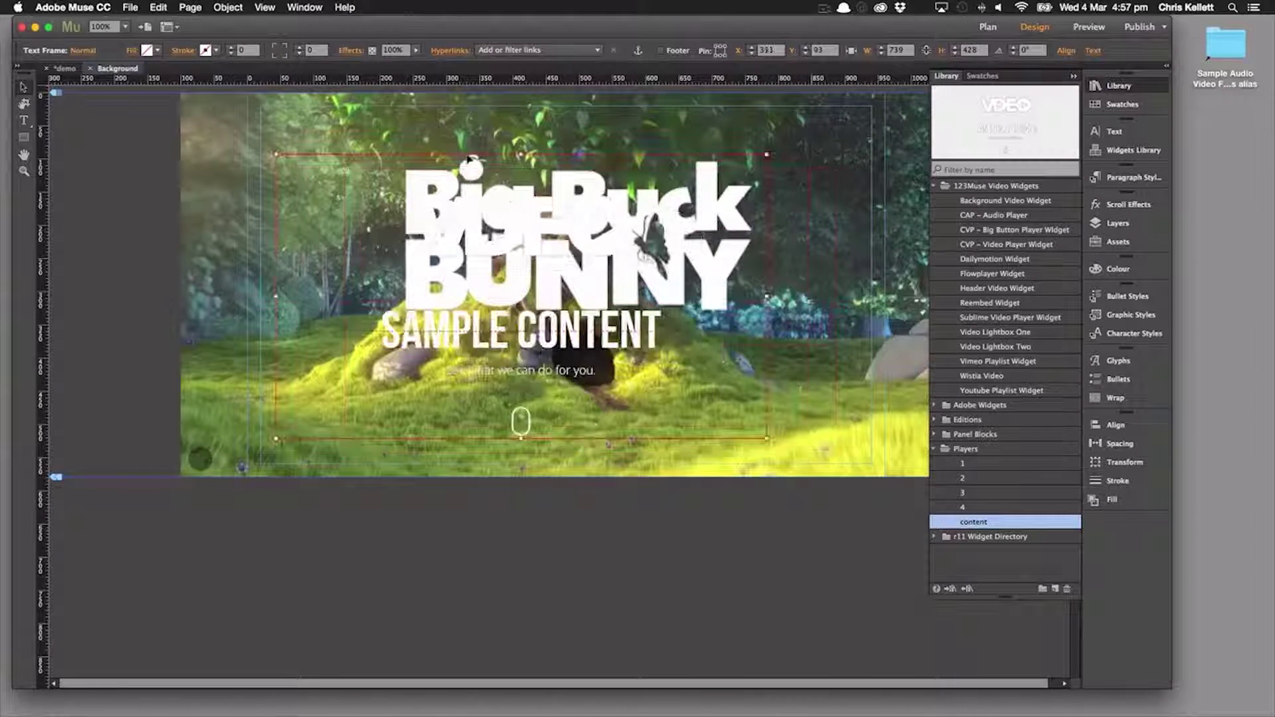
pyautogui.moveTo(503, 154); pyautogui.dragTo(503, 146)
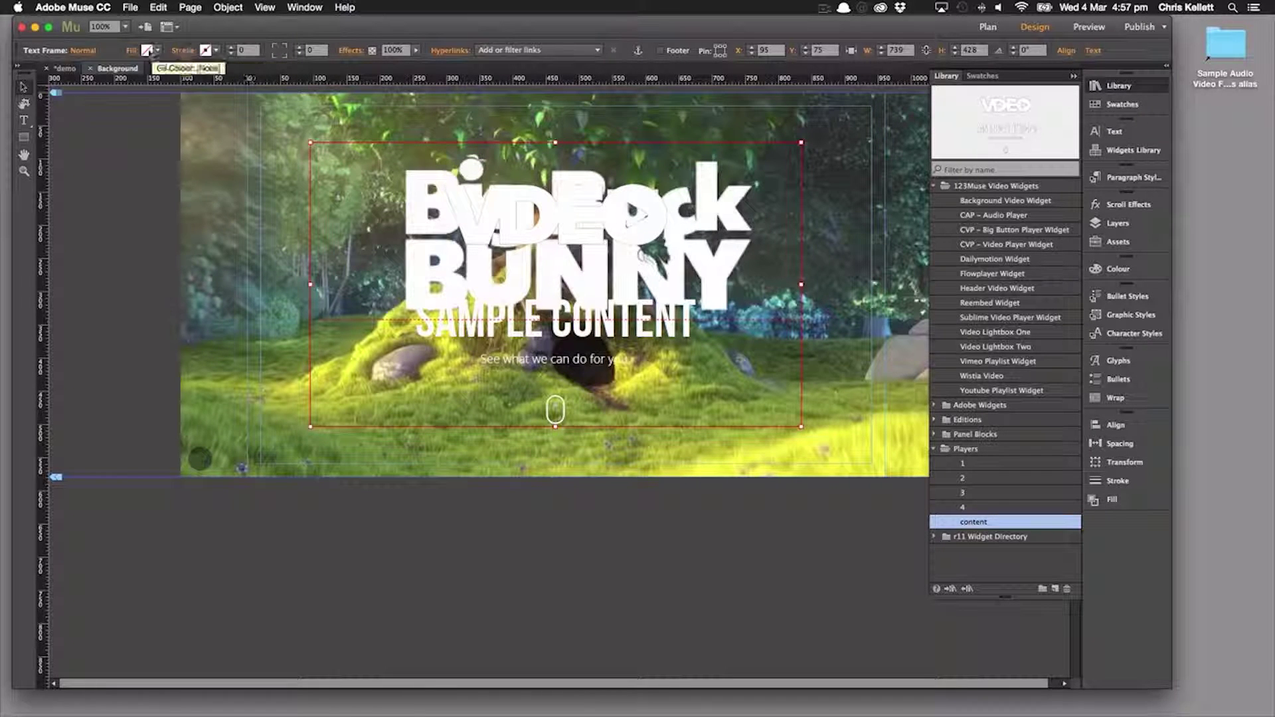
# Give the content box a black fill at 64% opacity, centre it over the video, and preview
pyautogui.click(156, 52)
pyautogui.click(336, 69)
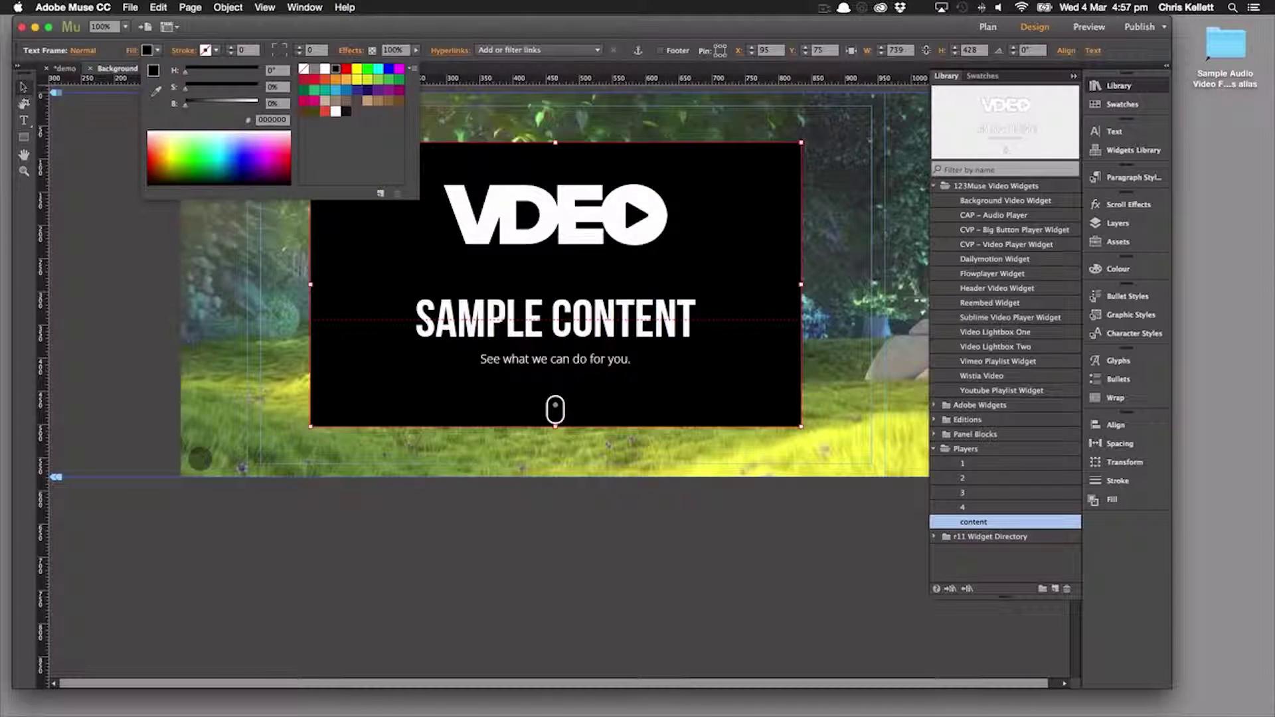
pyautogui.click(132, 51)
pyautogui.click(217, 129)
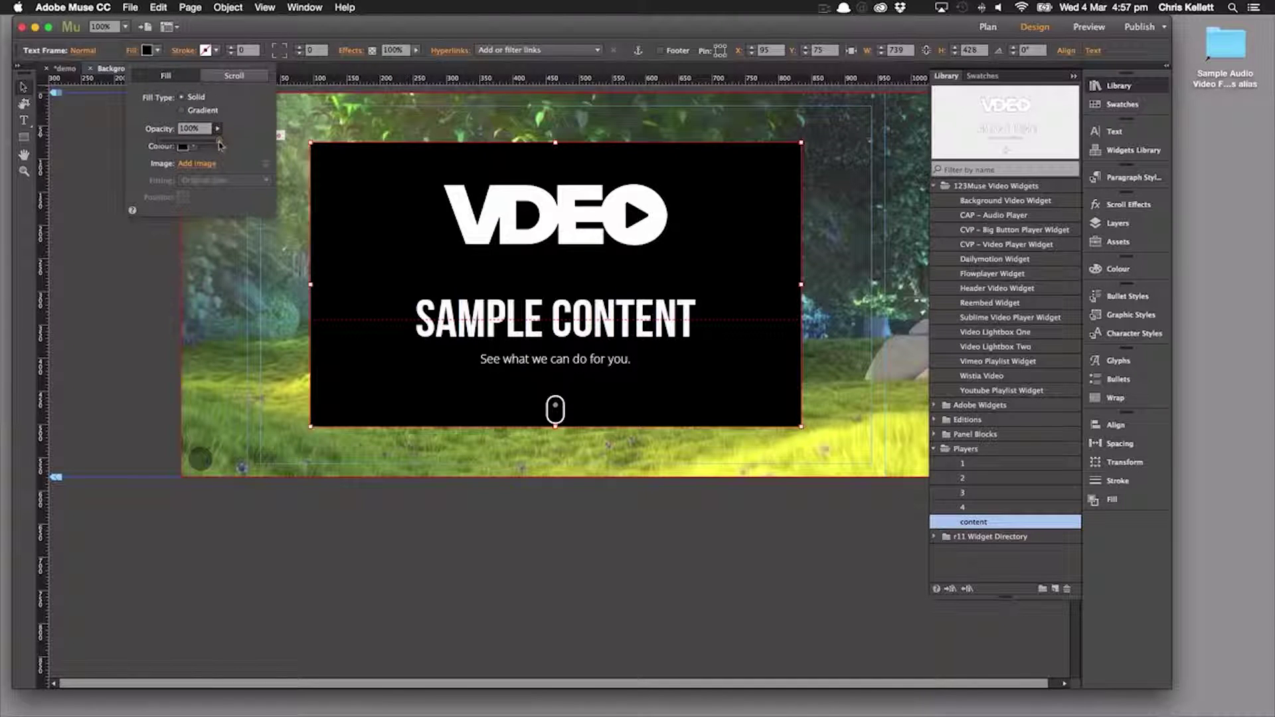
pyautogui.moveTo(219, 140); pyautogui.dragTo(198, 145)
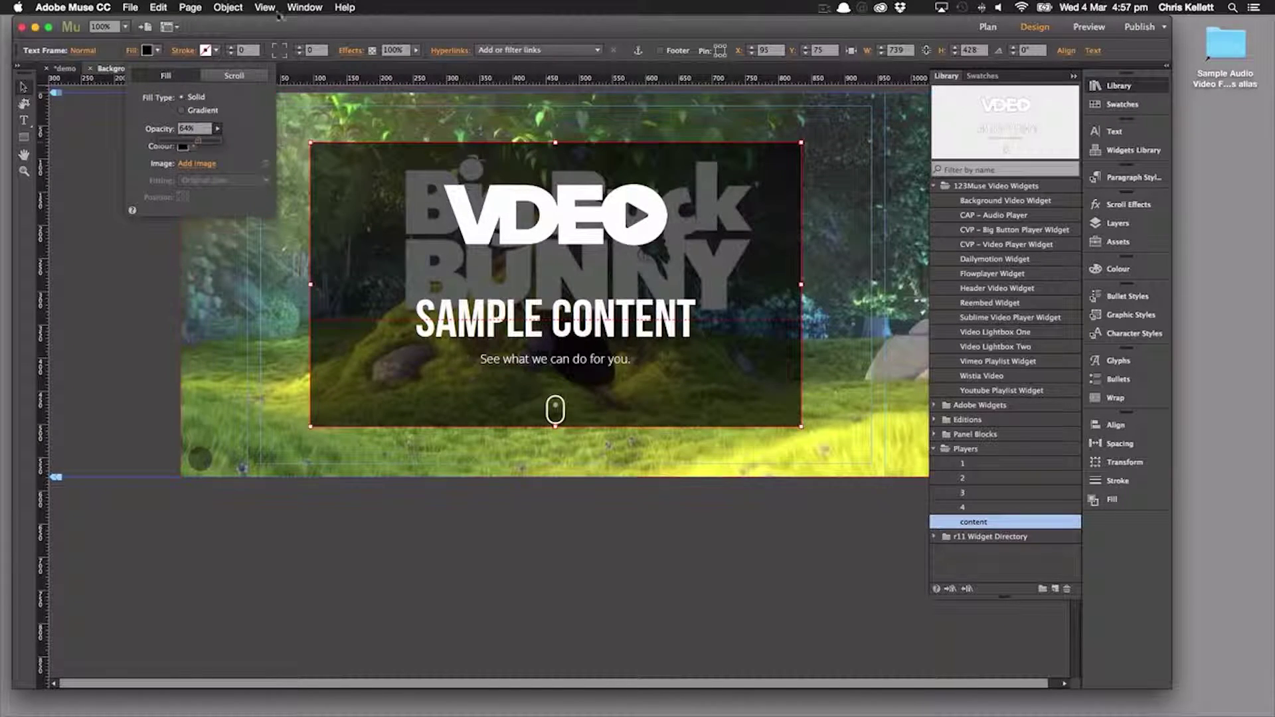
pyautogui.click(284, 51)
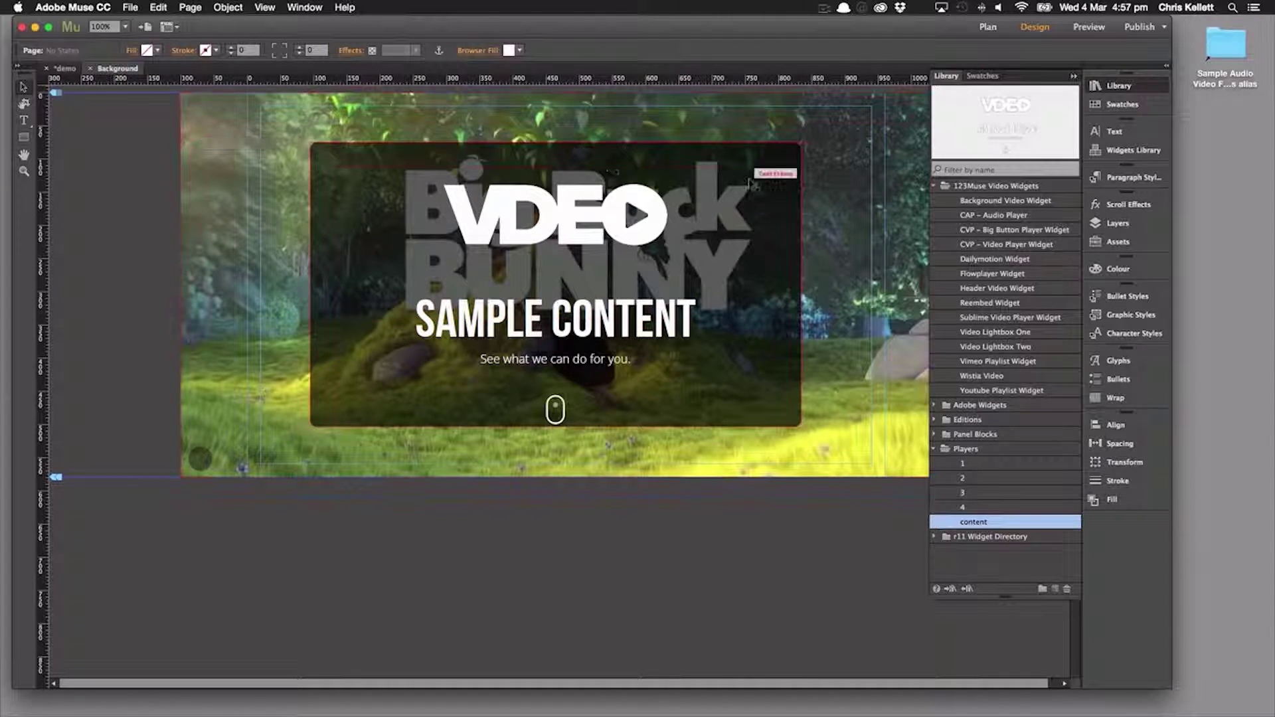
pyautogui.moveTo(664, 166); pyautogui.dragTo(669, 166)
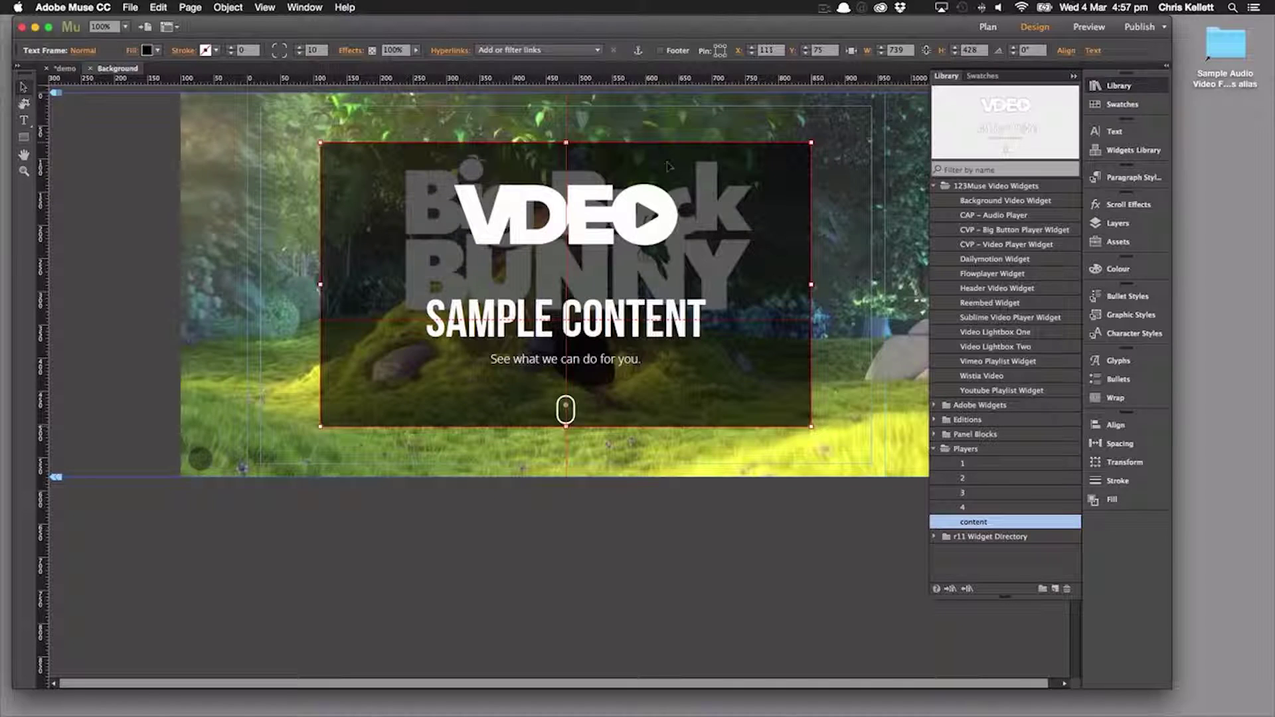
pyautogui.click(1080, 27)
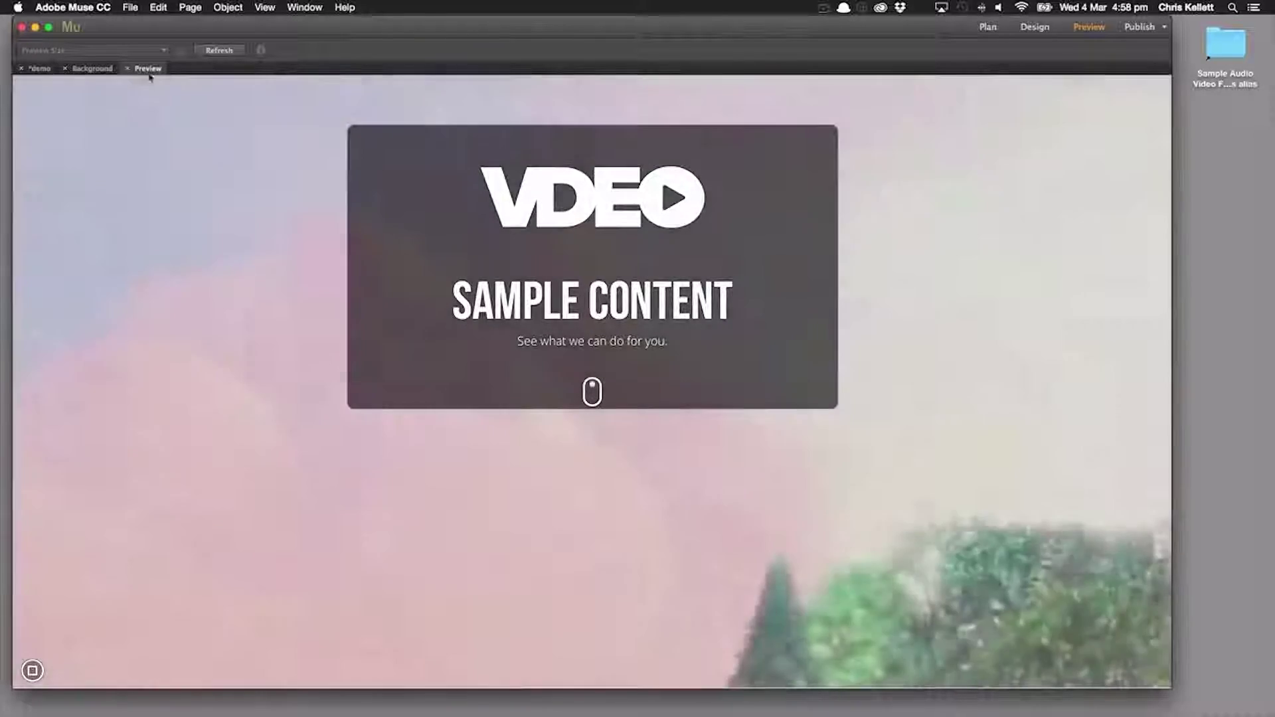
# Return to Design and run File > Preview Page in Browser
pyautogui.click(126, 68)
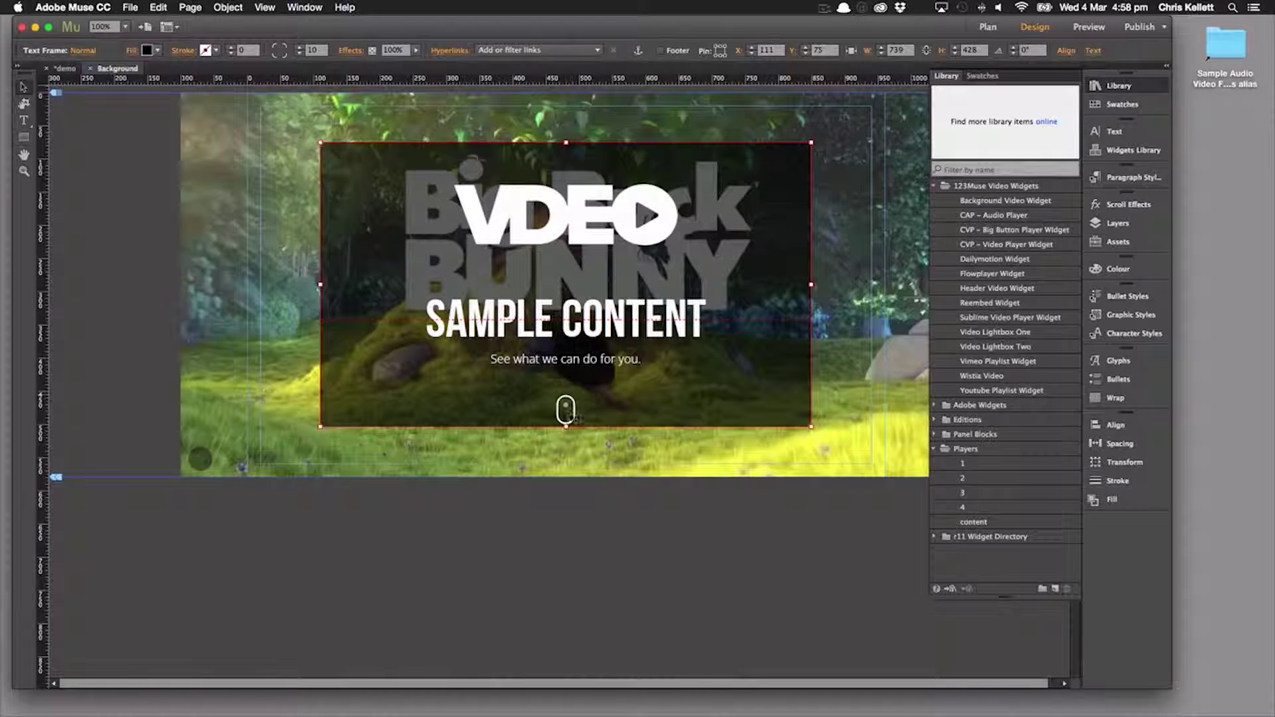
pyautogui.click(569, 415)
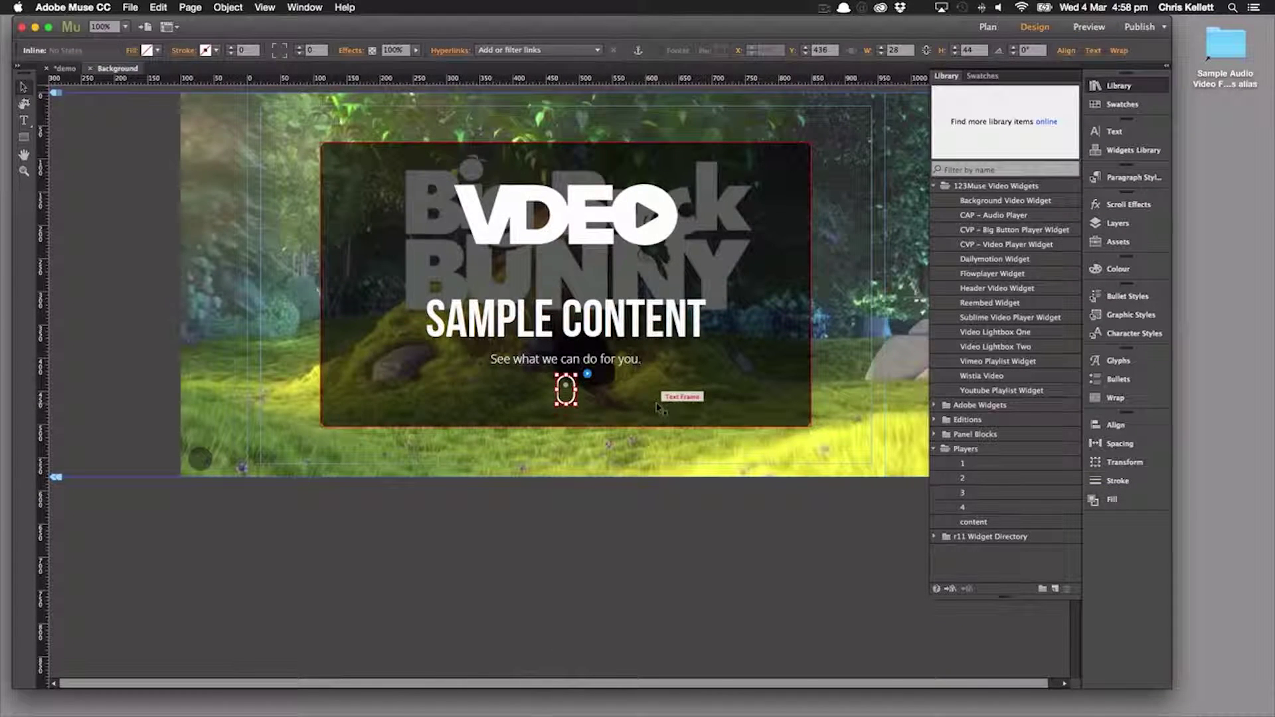
pyautogui.click(132, 8)
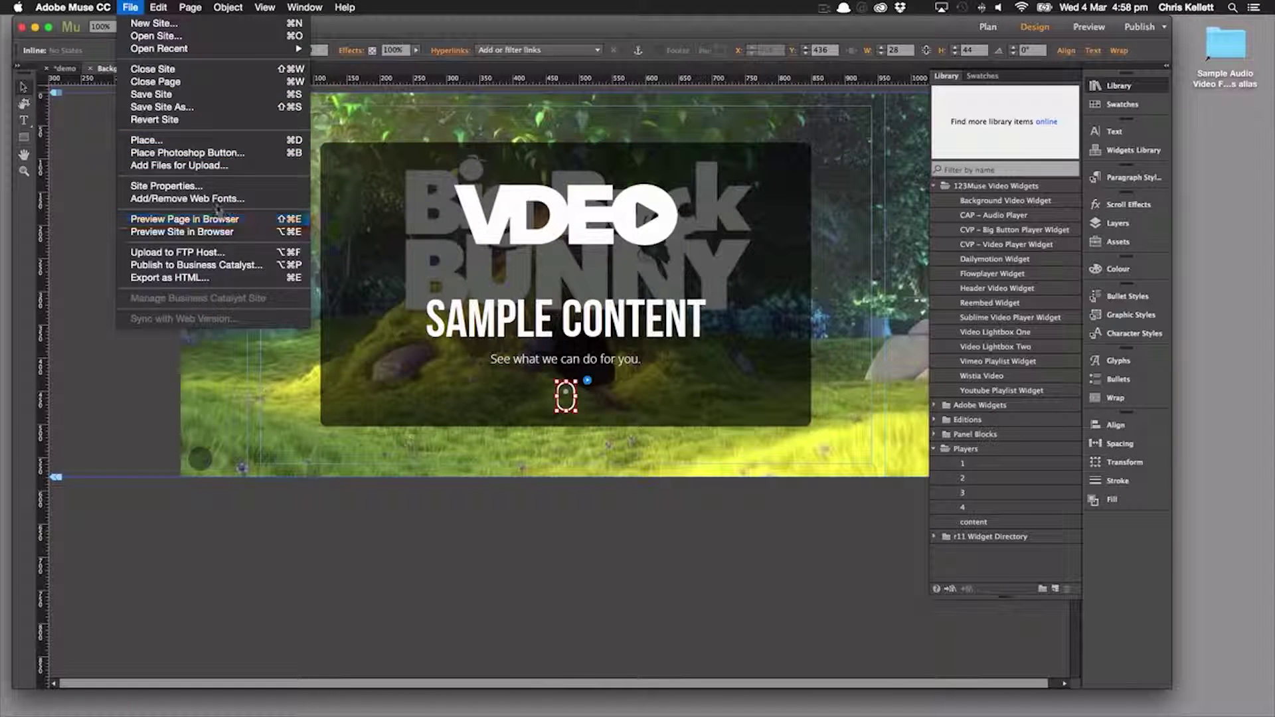
pyautogui.click(216, 221)
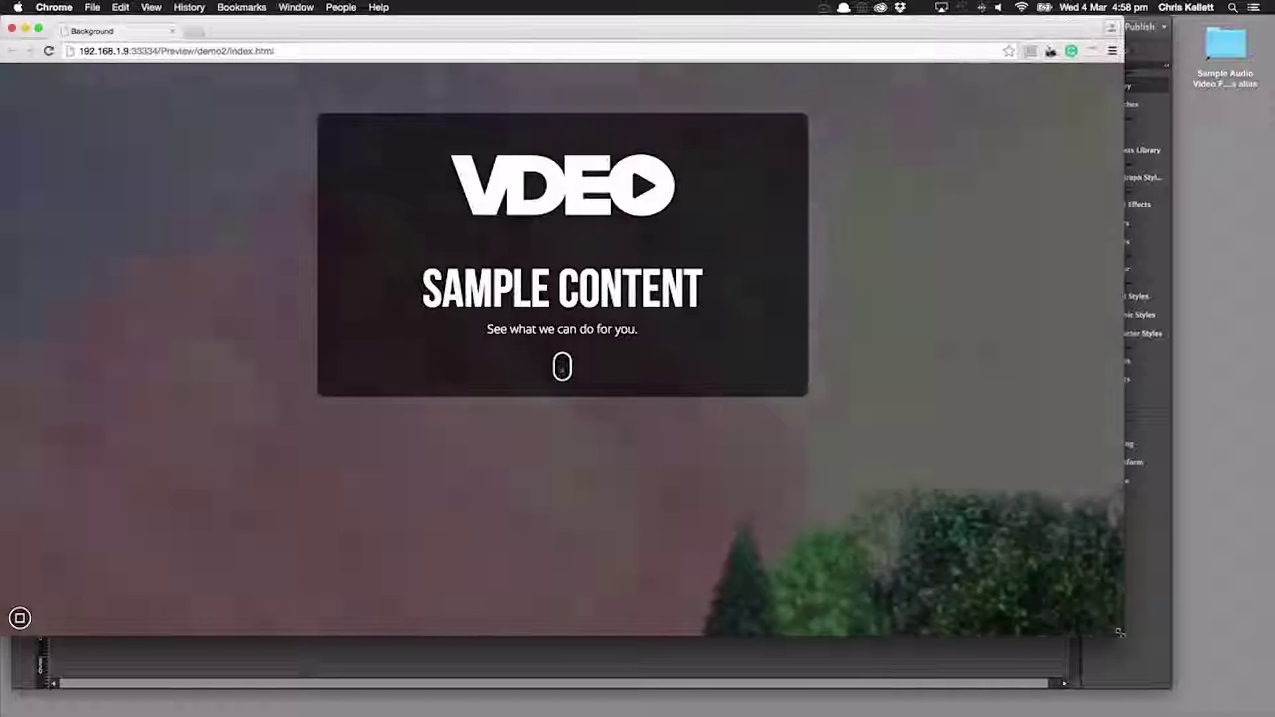
# Resize the Chrome window to watch the video behind the box, then close the preview
pyautogui.moveTo(1222, 664)
pyautogui.mouseDown()
pyautogui.moveTo(966, 667)
pyautogui.moveTo(1099, 621)
pyautogui.moveTo(1086, 628)
pyautogui.mouseUp()
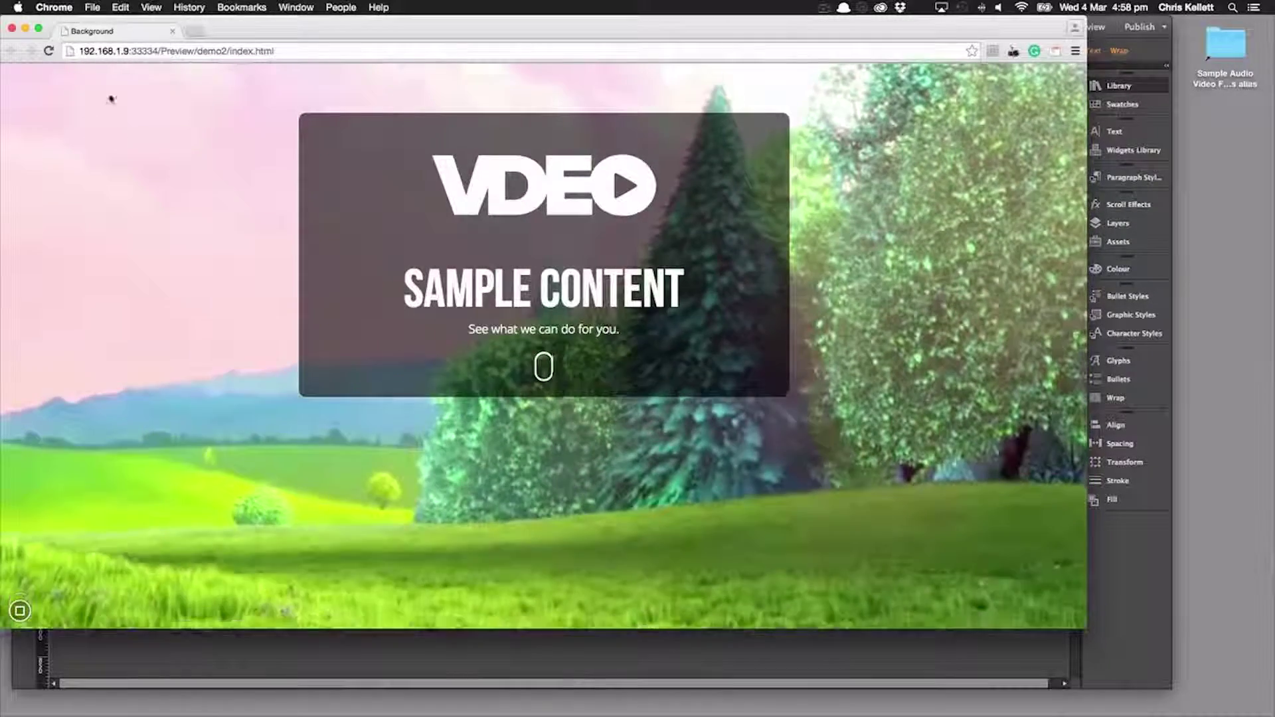
pyautogui.click(171, 34)
pyautogui.click(413, 475)
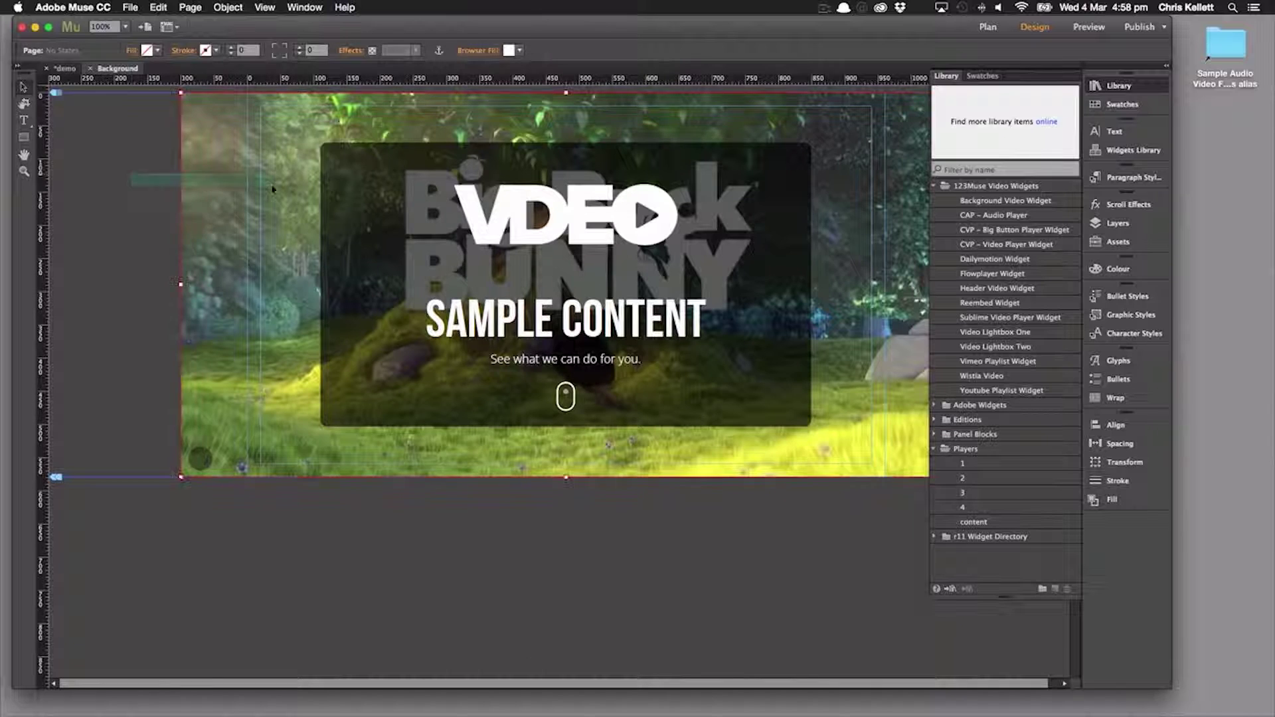
pyautogui.click(390, 226)
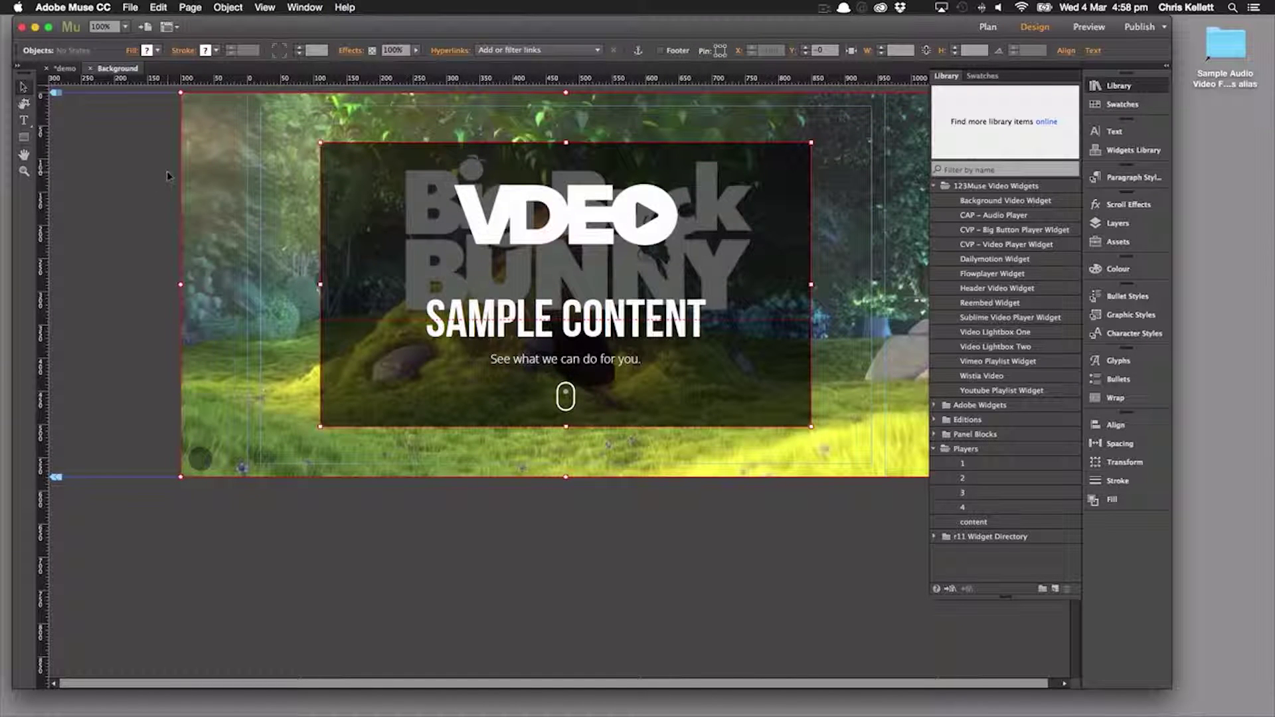